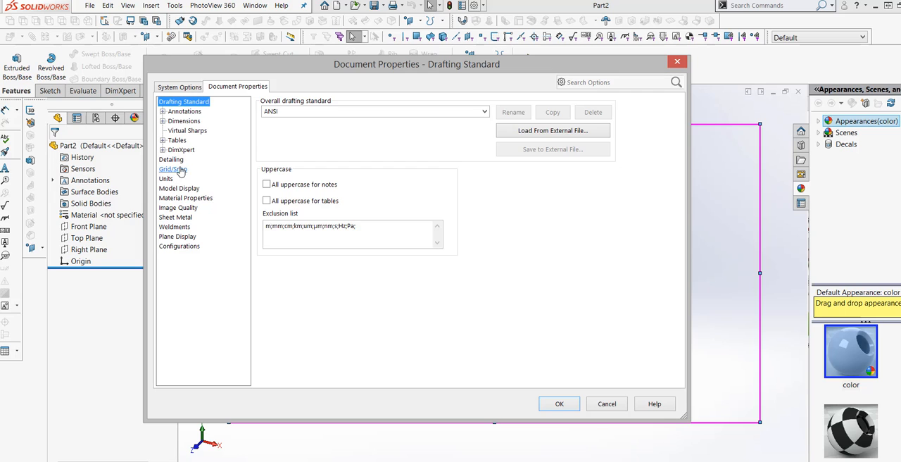
Set the document's unit system to IPS (inch, pound, second)
left_click(168, 179)
left_click(274, 141)
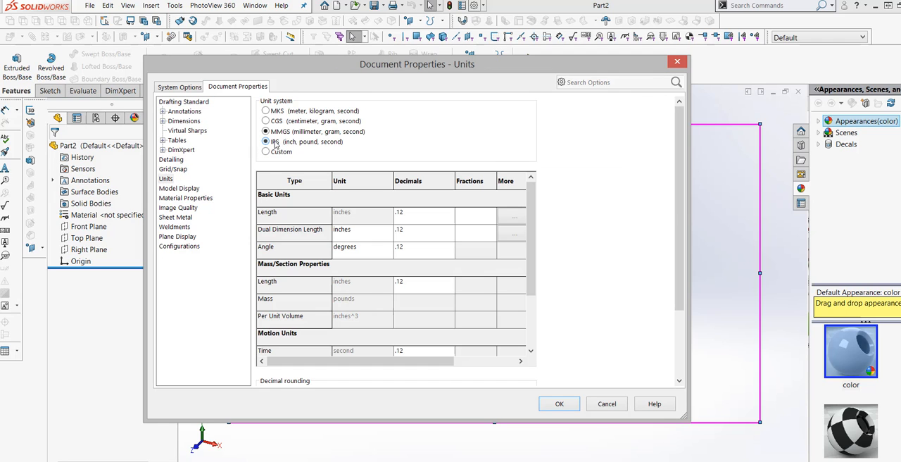
left_click(568, 410)
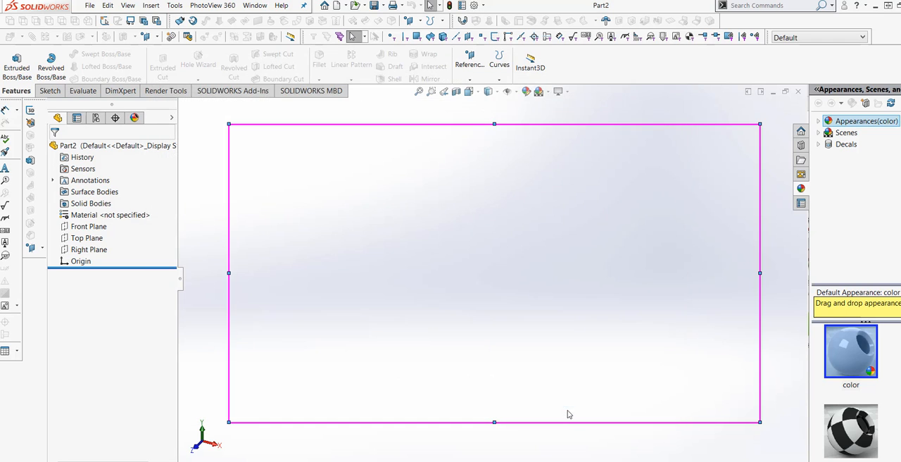
Start a new sketch on the Top Plane
left_click(95, 239)
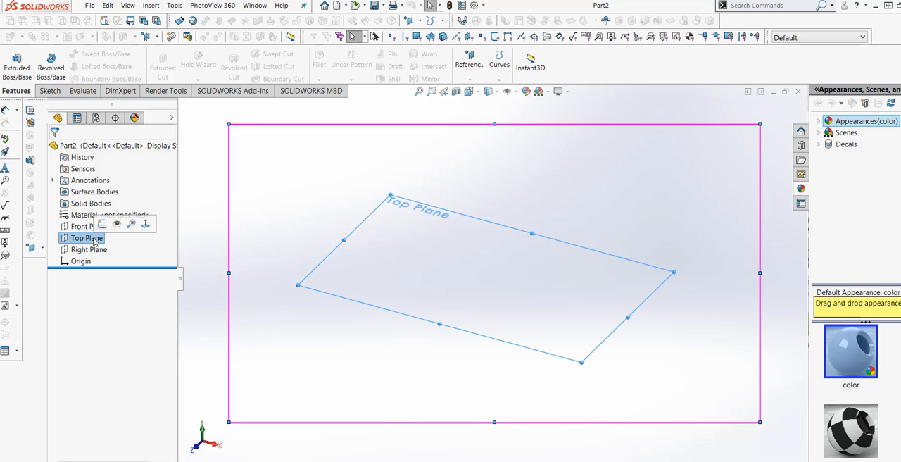
left_click(90, 227)
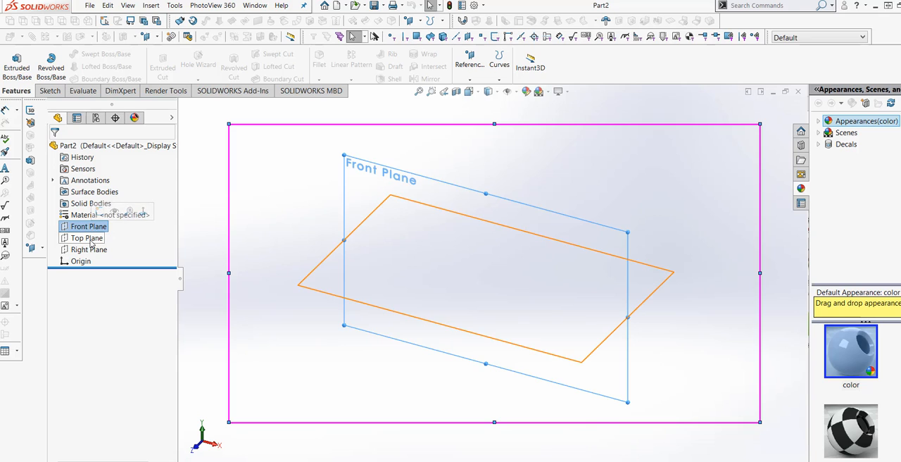
left_click(90, 239)
left_click(49, 91)
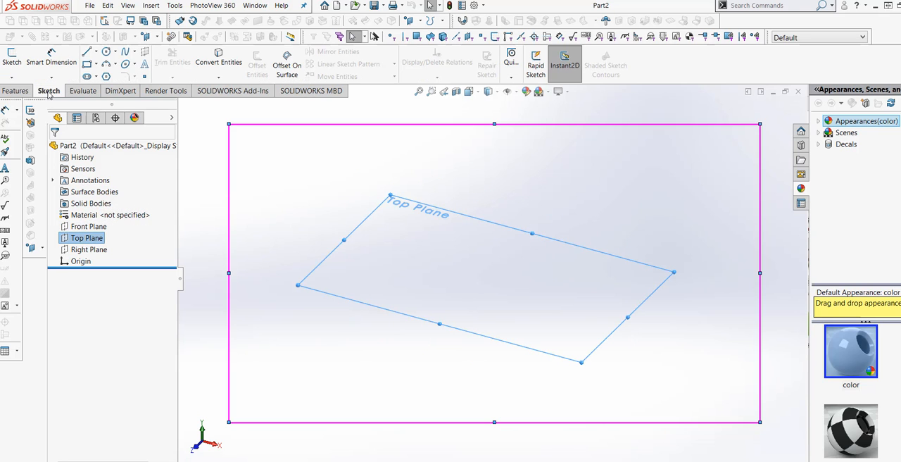
left_click(11, 60)
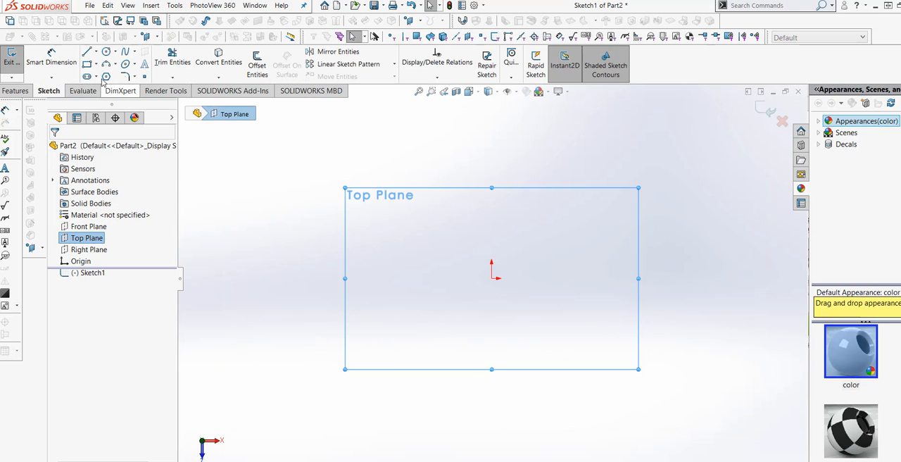
Sketch a circle centred on the origin and dimension its diameter to 5 in
left_click(106, 51)
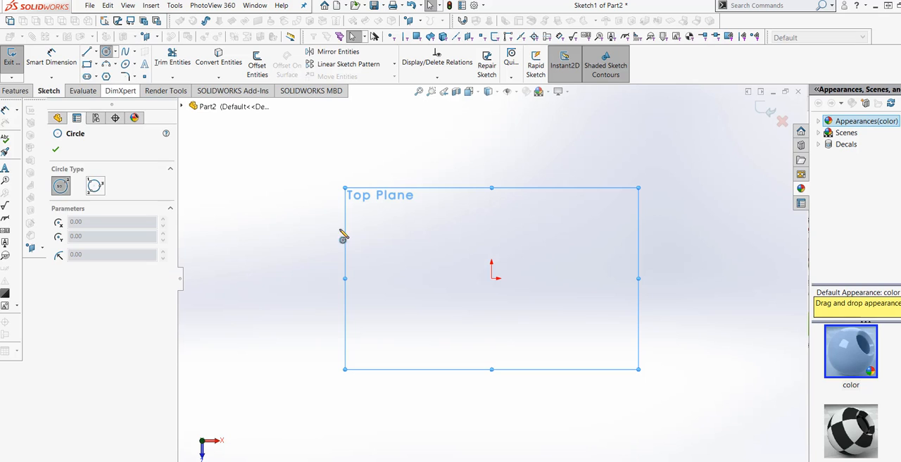
left_click(492, 278)
left_click(574, 222)
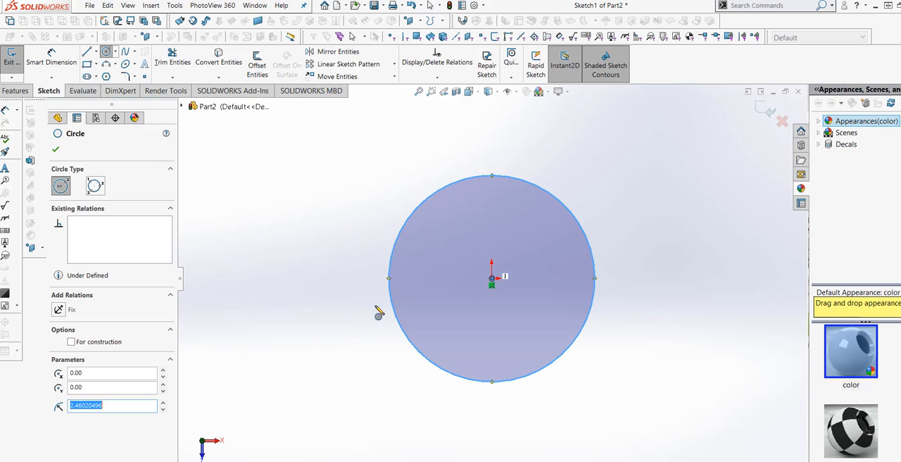
left_click(51, 57)
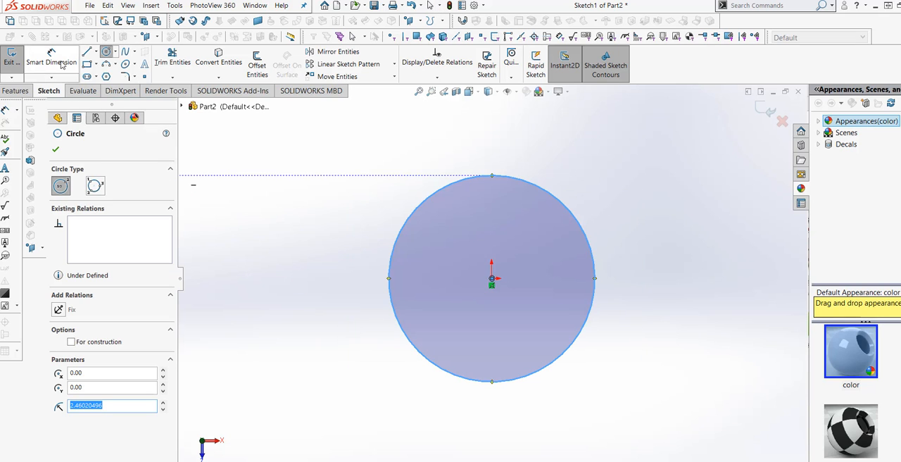
left_click(392, 303)
left_click(322, 283)
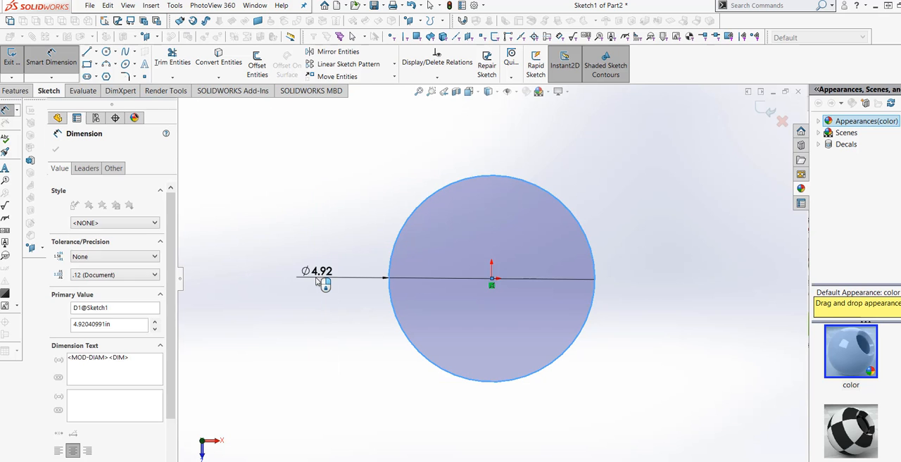
type("5")
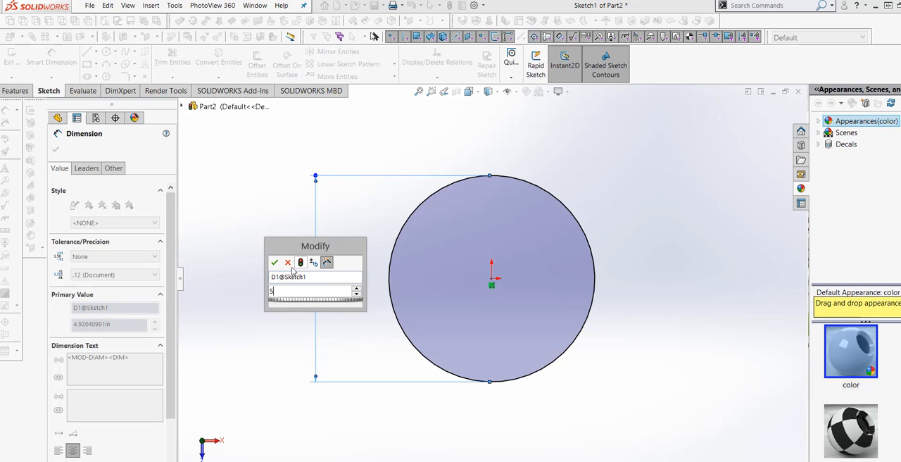
left_click(274, 262)
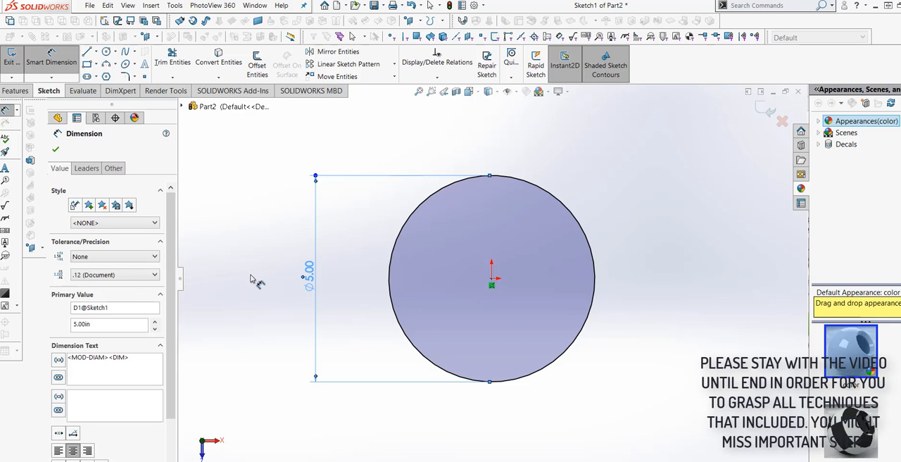
Sketch a smaller concentric circle at the origin and dimension its diameter to 3 in
left_click(105, 51)
left_click(492, 280)
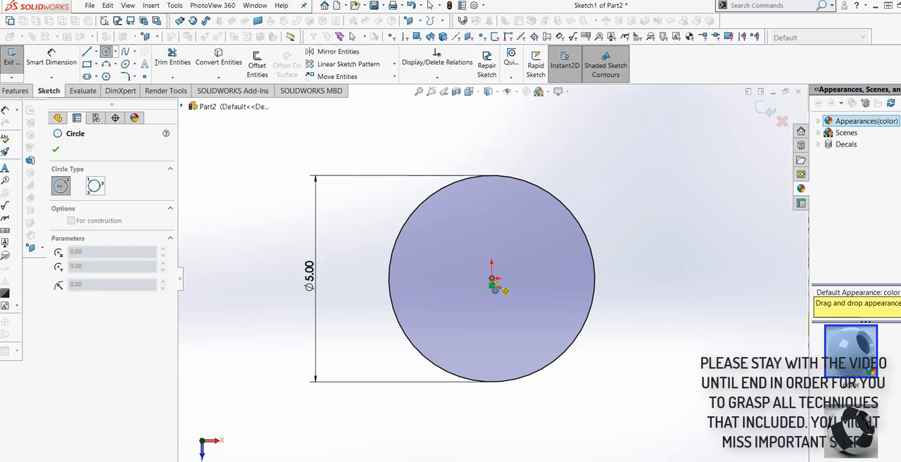
left_click(520, 211)
left_click(51, 58)
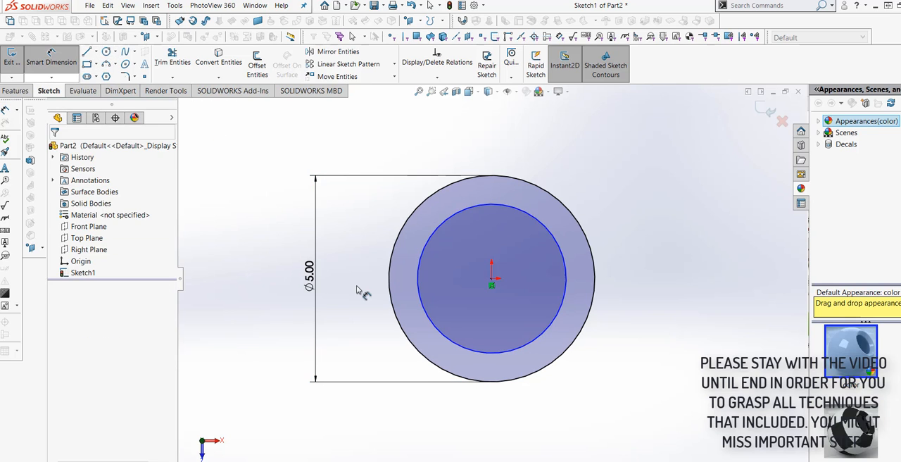
left_click(417, 293)
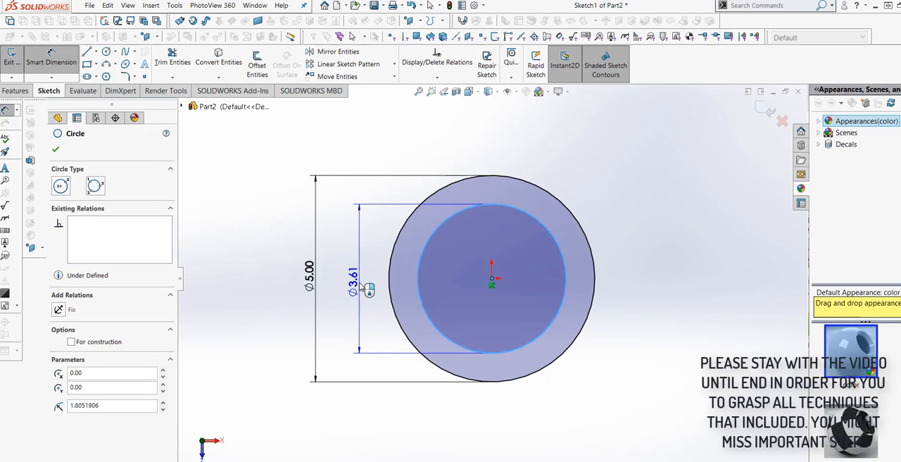
left_click(361, 281)
type("3")
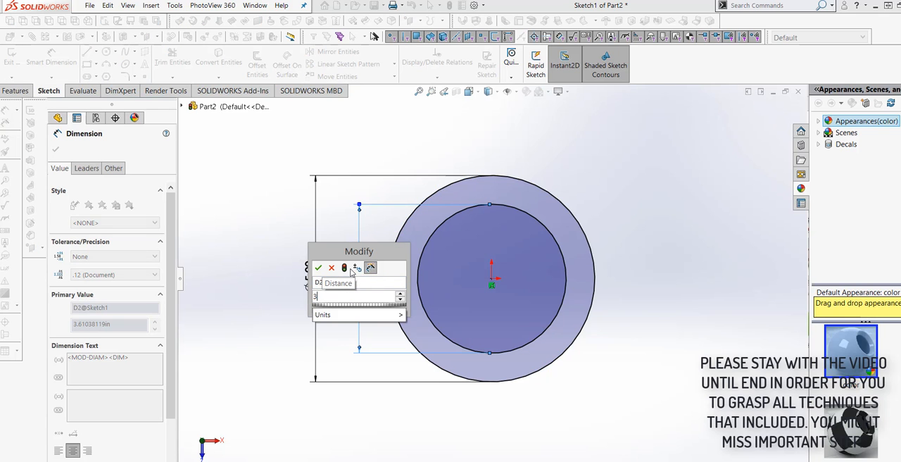
left_click(344, 267)
left_click(318, 268)
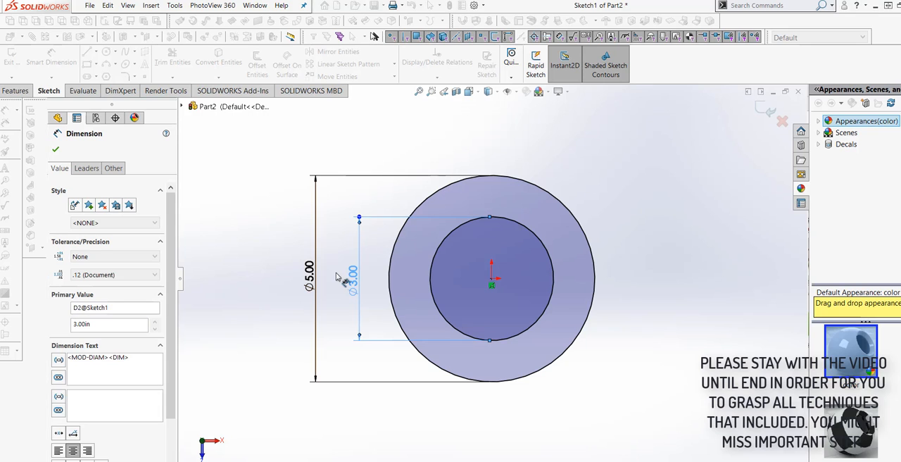
left_click(56, 149)
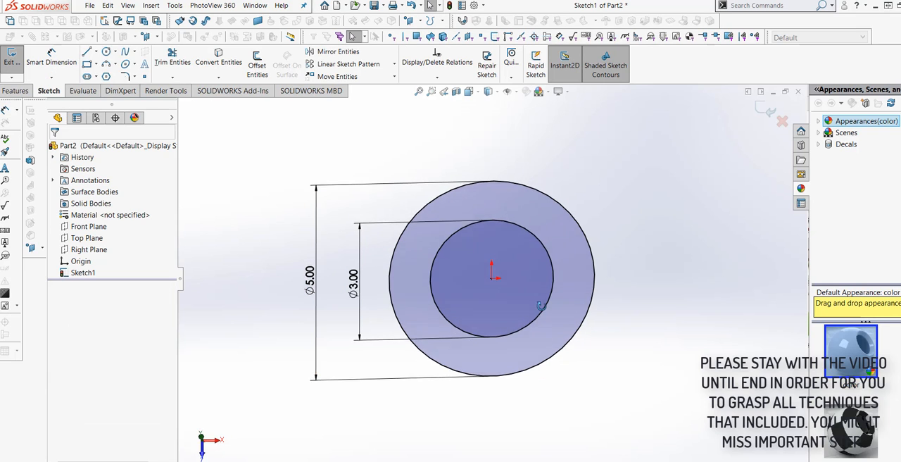
Extrude the ring between the two circles as a boss, using Mid Plane with a depth of 5 in
middle_click_drag(541, 304, 526, 287)
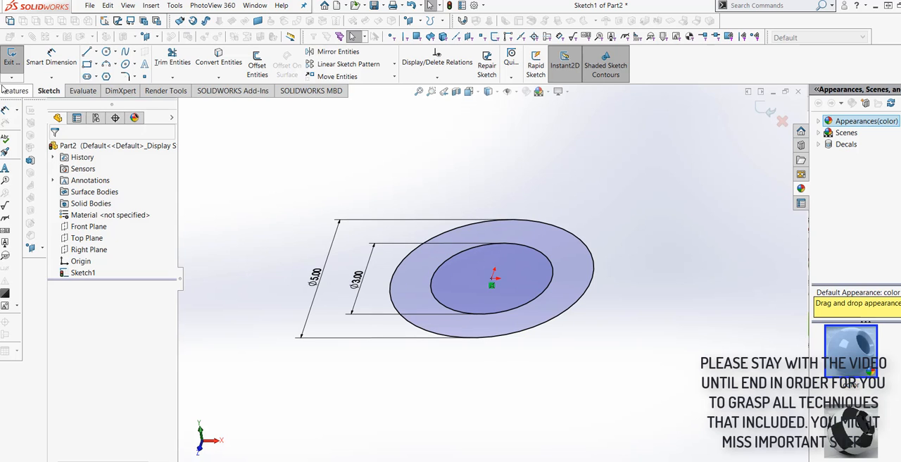
left_click(14, 91)
left_click(16, 64)
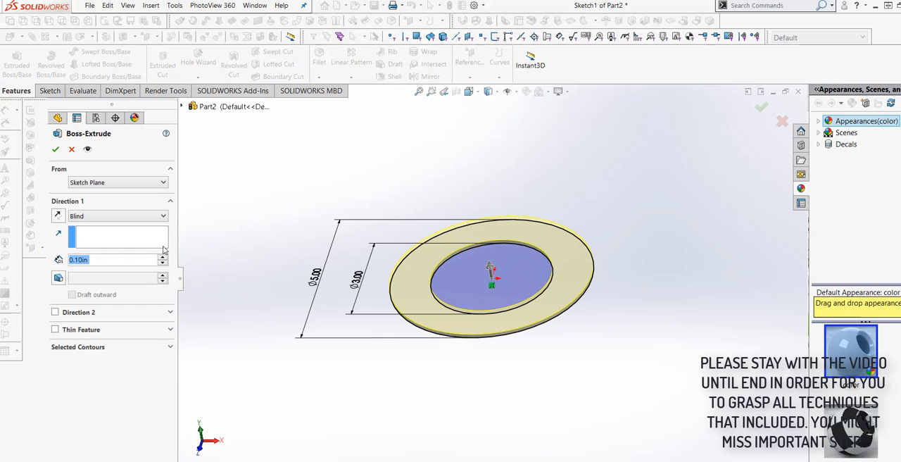
left_click(155, 216)
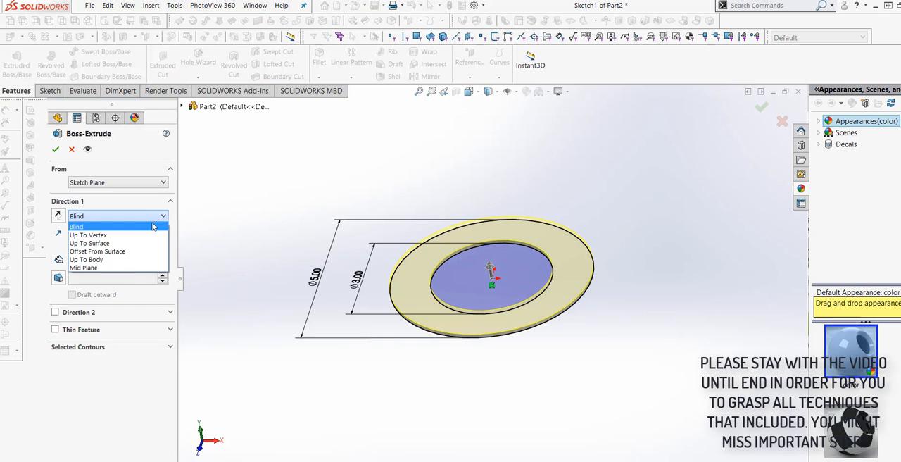
left_click(140, 268)
mouse_move(397, 407)
middle_mouse_down()
mouse_move(418, 363)
mouse_move(394, 394)
middle_mouse_up()
left_click(90, 259)
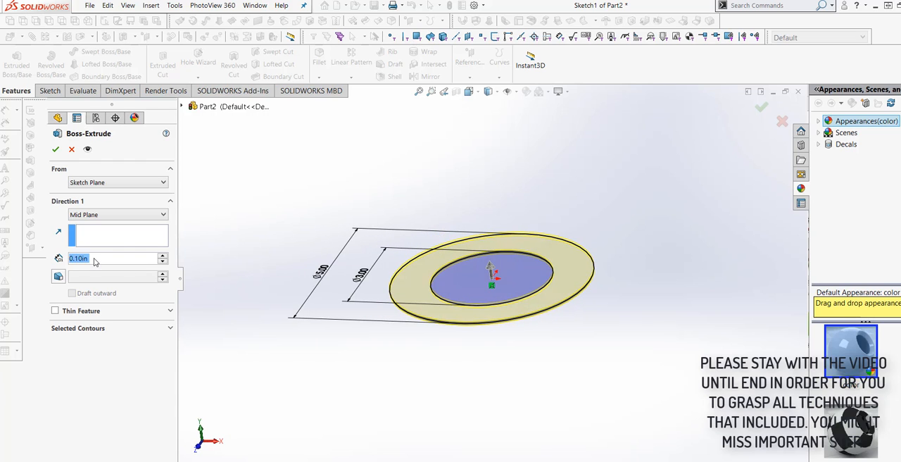
left_click(90, 260)
double_click(90, 259)
type("5")
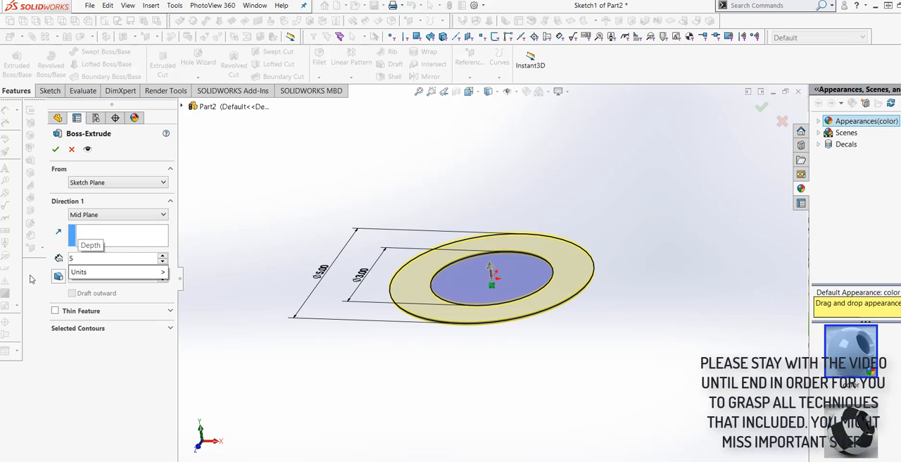
mouse_move(69, 274)
left_click(187, 317)
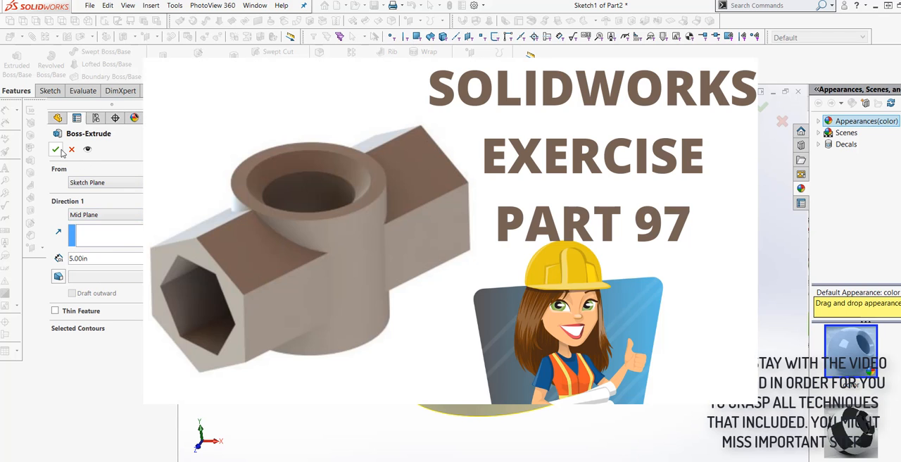
left_click(56, 150)
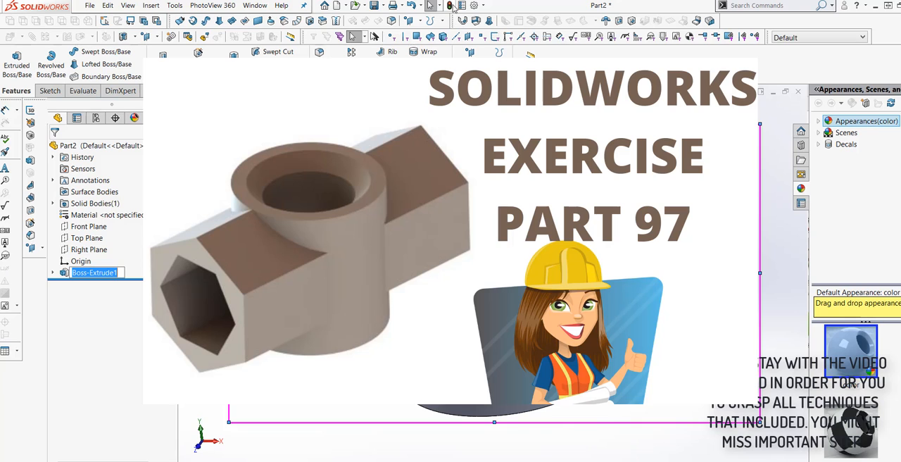
Rebuild the part and save it as EXERCISE 97 in the SOLIDWORKS ALL EXERCISE folder
left_click(452, 6)
left_click(374, 7)
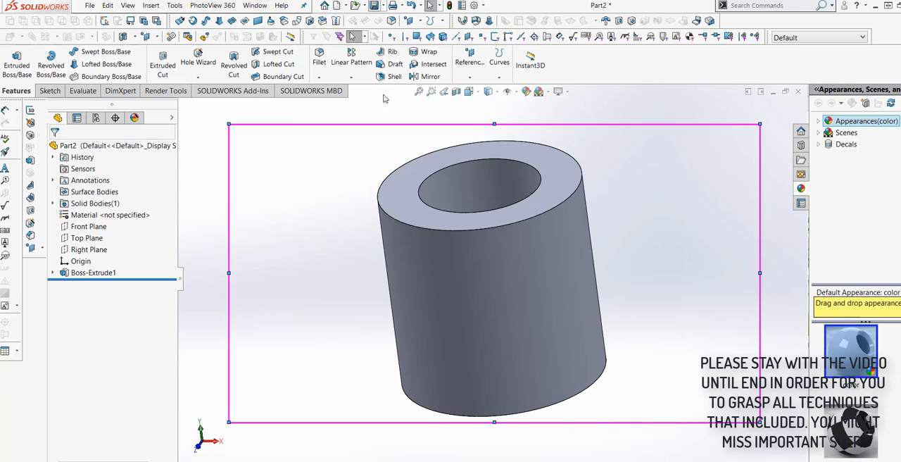
left_click_drag(726, 162, 728, 221)
left_click(456, 227)
double_click(423, 256)
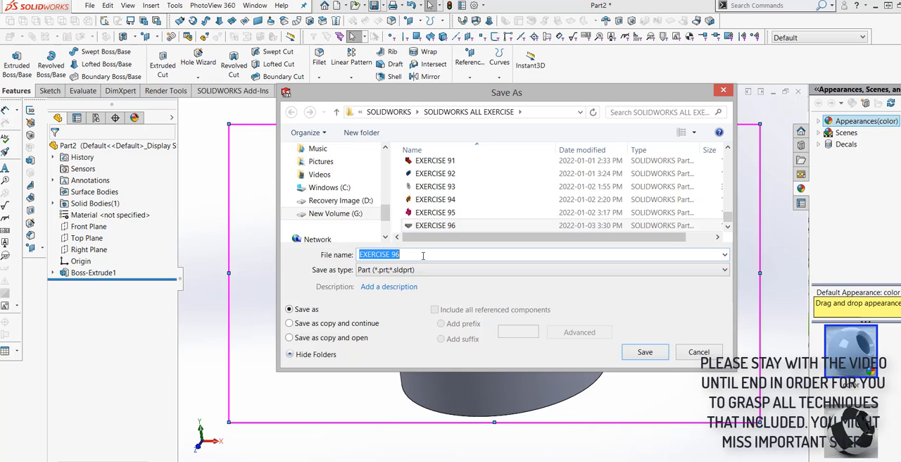
type("97")
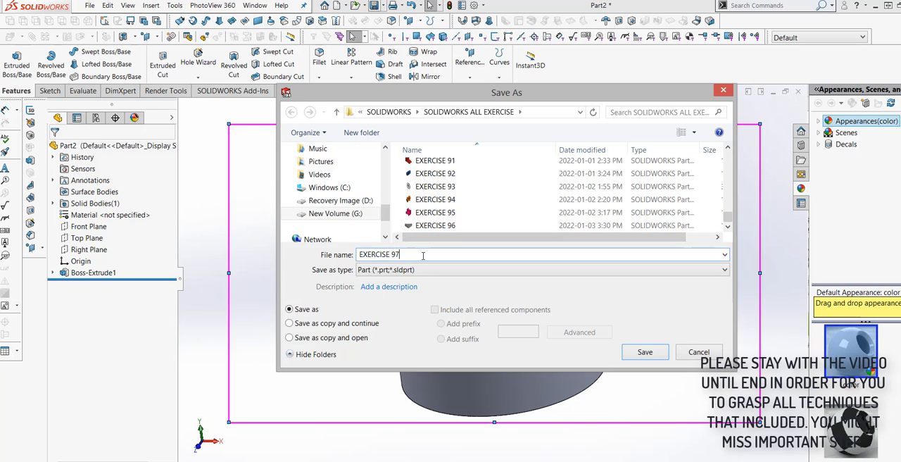
left_click(645, 352)
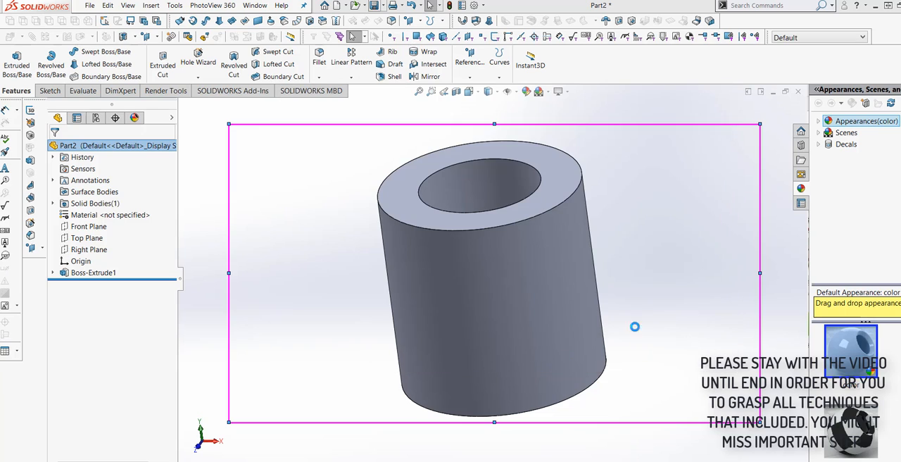
Start a chamfer on the inner circular edge of the cylinder's top face
middle_click_drag(645, 315, 654, 337)
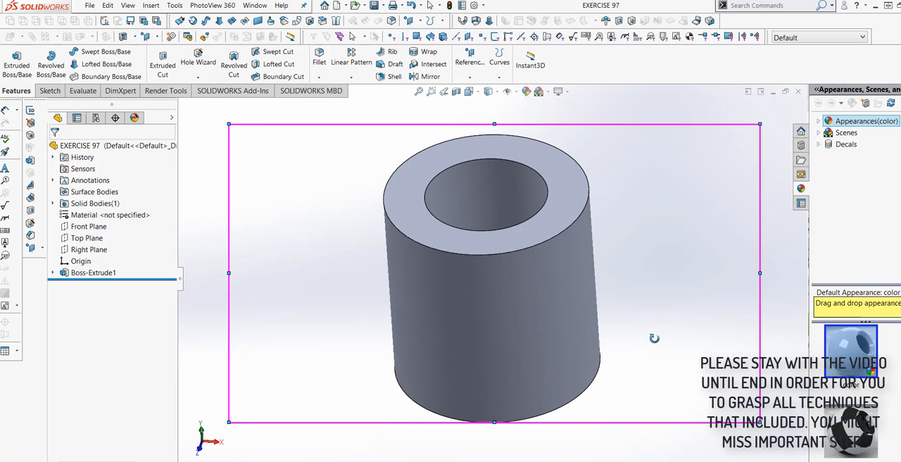
middle_click_drag(656, 338, 658, 339)
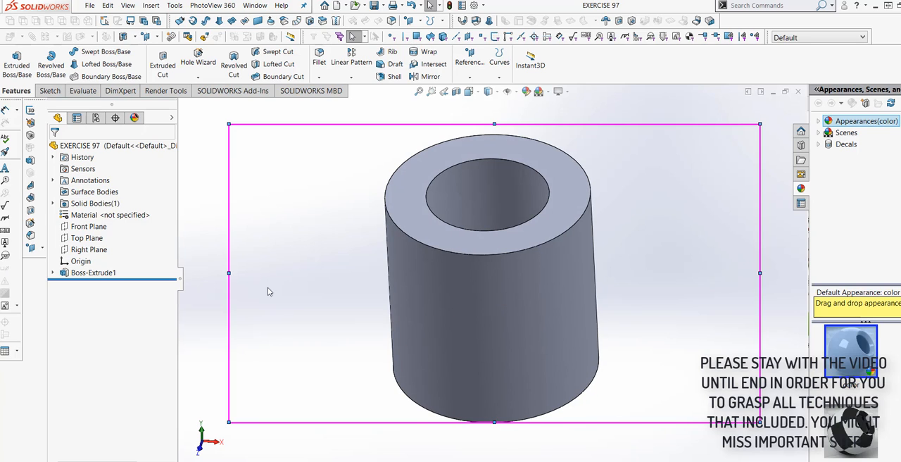
left_click(319, 77)
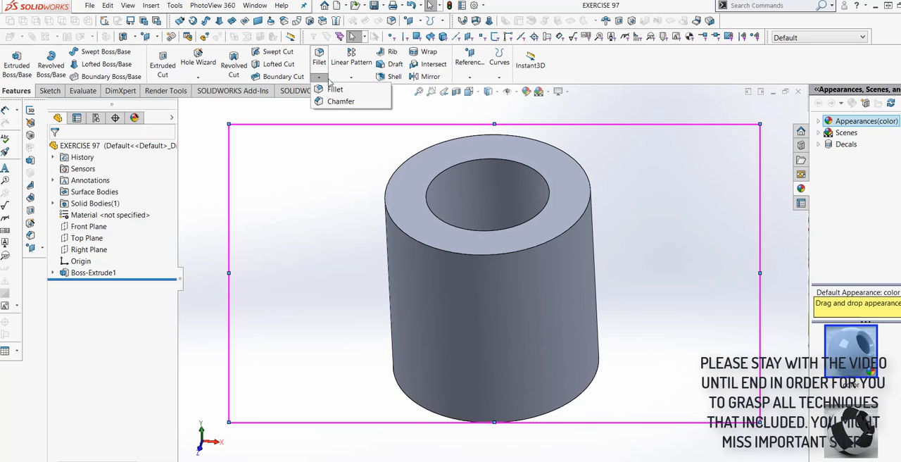
left_click(341, 101)
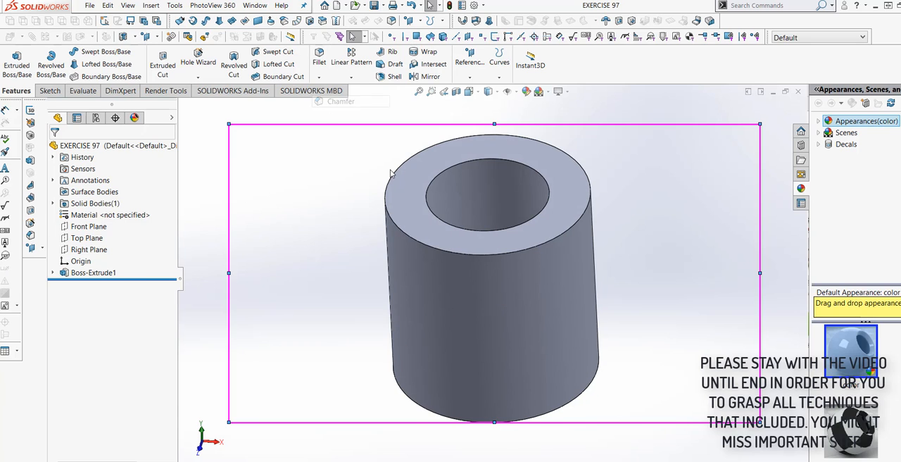
left_click(427, 185)
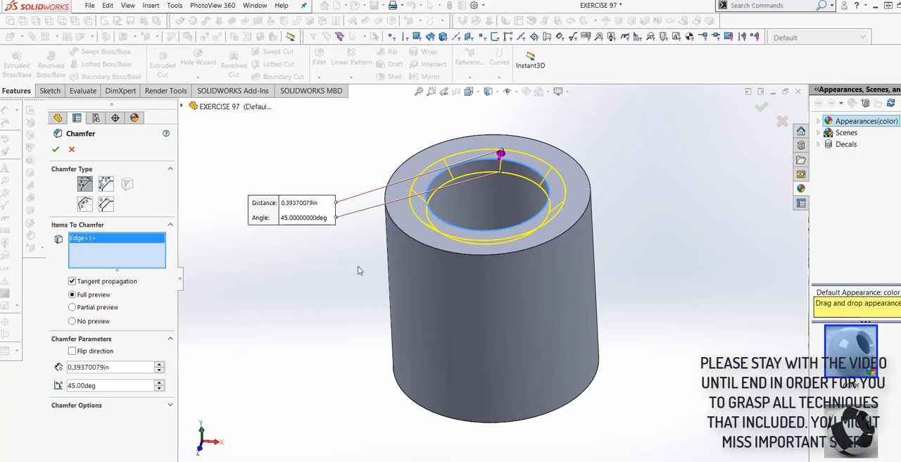
Set the chamfer distance to 0.25 in
double_click(132, 369)
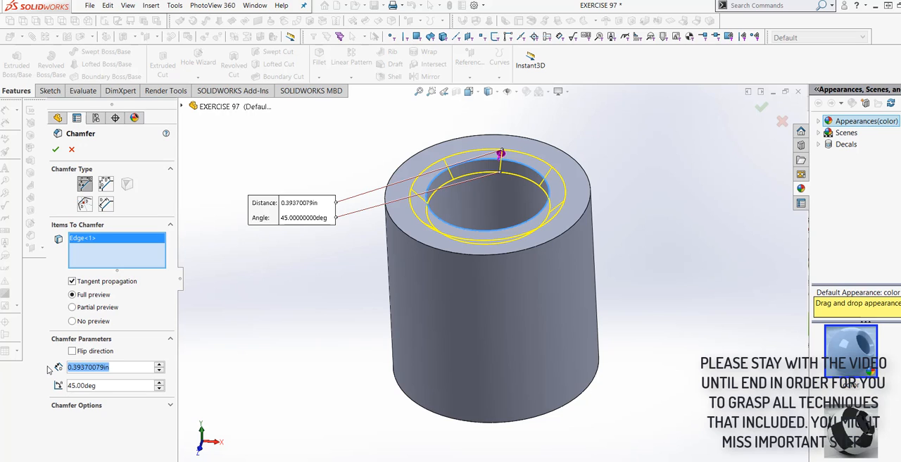
type(".25")
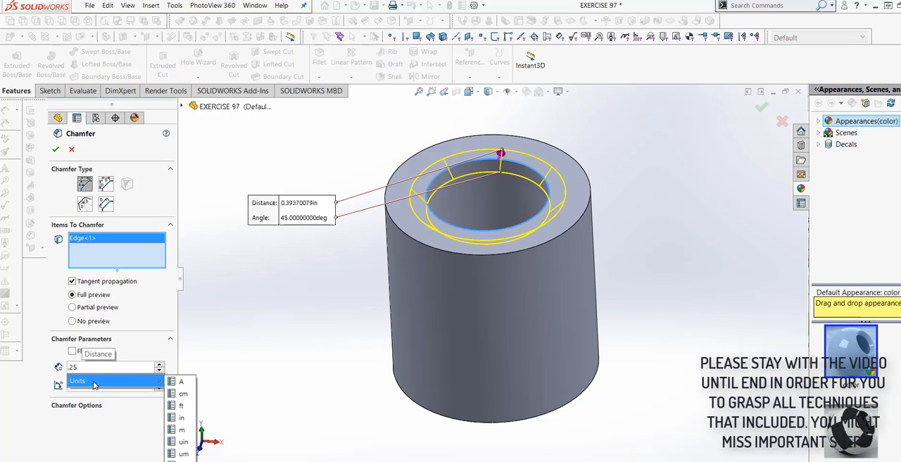
left_click(181, 417)
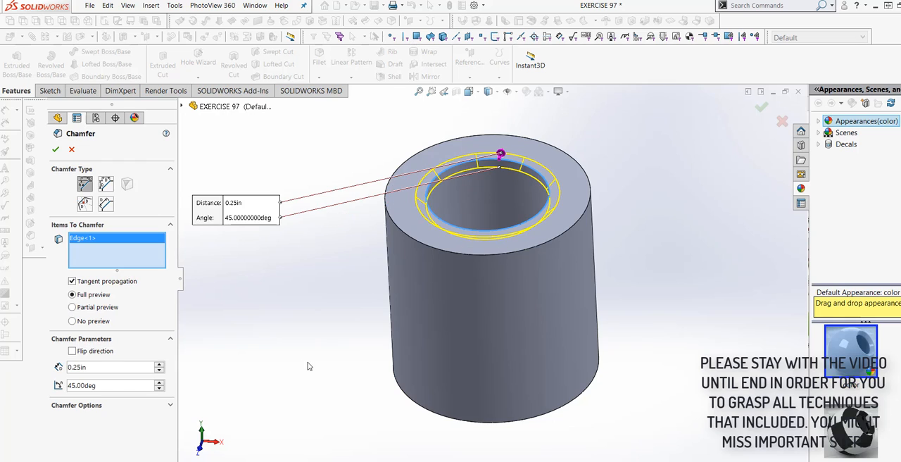
Set the chamfer distance to 0.5 in, include the inner edge of the cylinder's bottom face, and apply the chamfer
left_click_drag(117, 366, 47, 366)
type(".5")
mouse_move(127, 385)
left_click(183, 395)
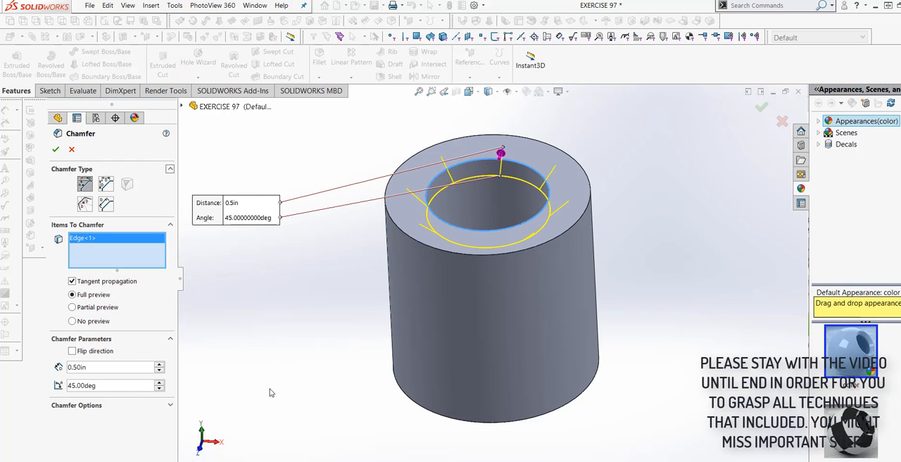
middle_click_drag(325, 389, 327, 247)
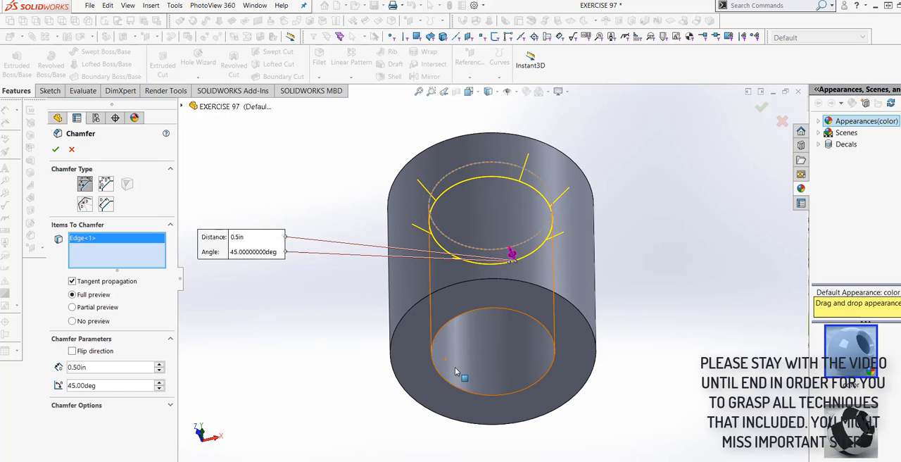
left_click(452, 386)
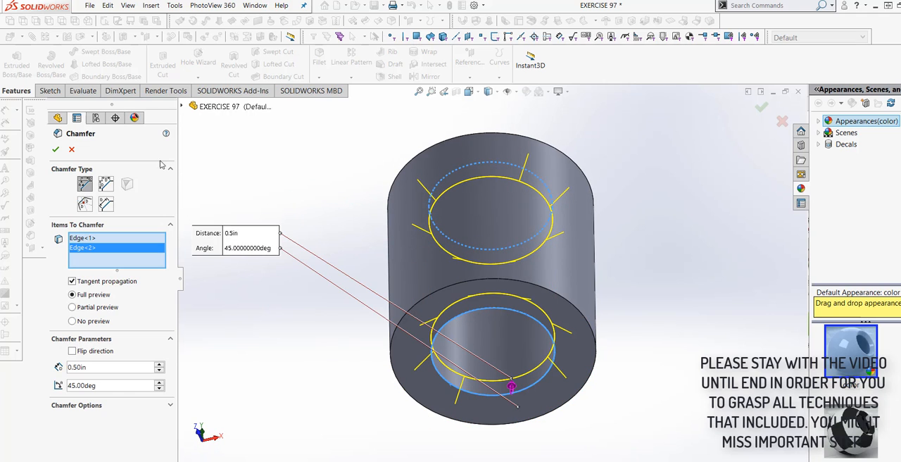
left_click(57, 149)
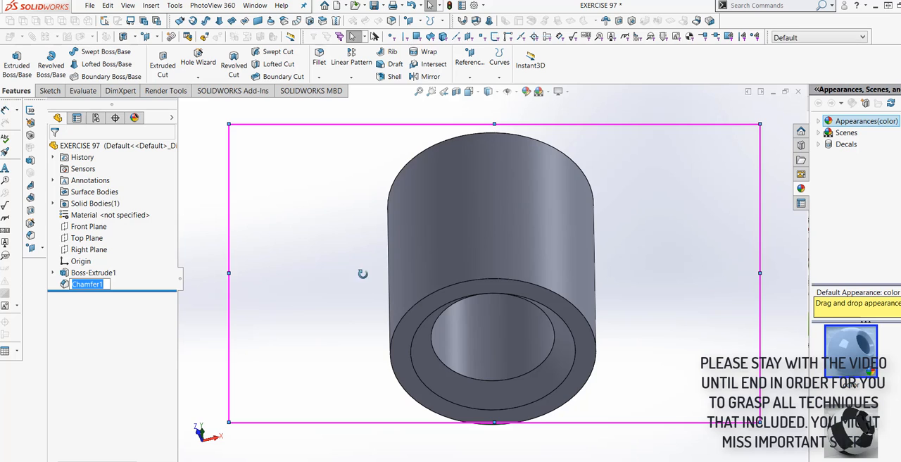
Create a reference plane parallel to the Right Plane at an offset of 5 in
middle_click_drag(362, 271, 554, 326)
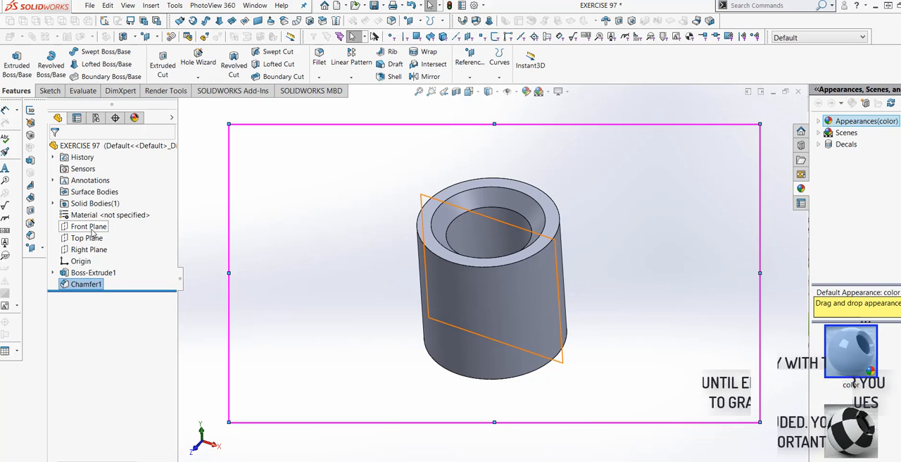
left_click(88, 249)
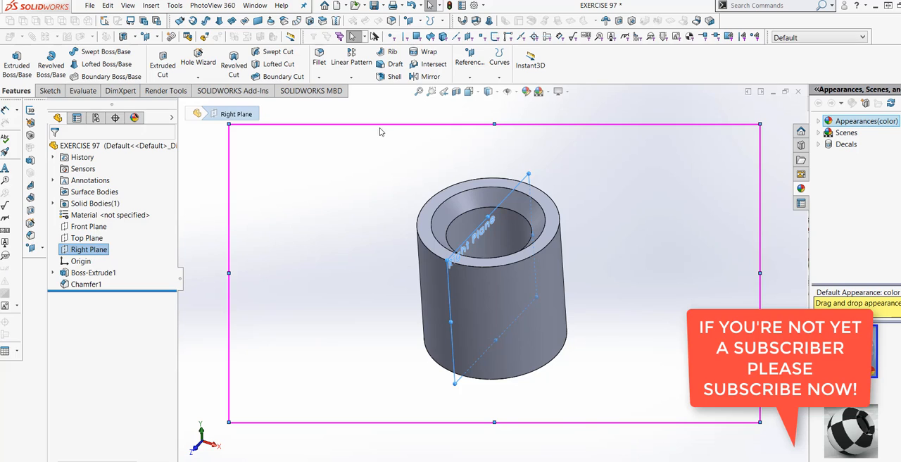
left_click(478, 73)
left_click(478, 90)
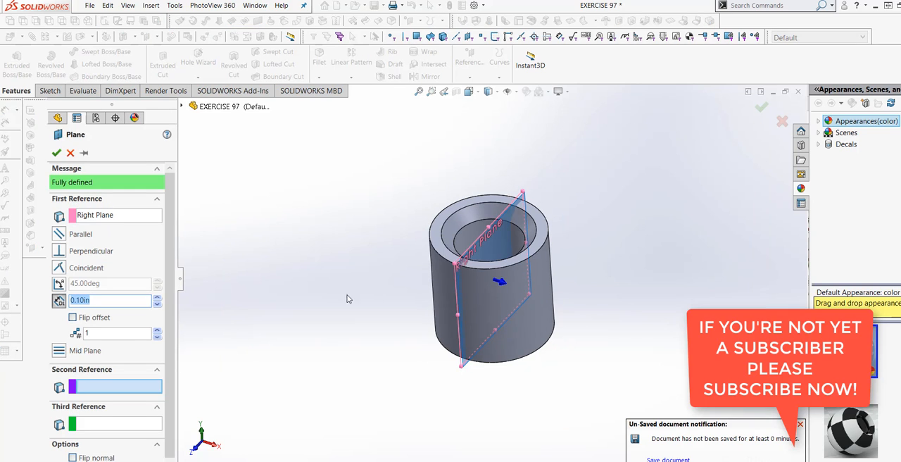
left_click(106, 301)
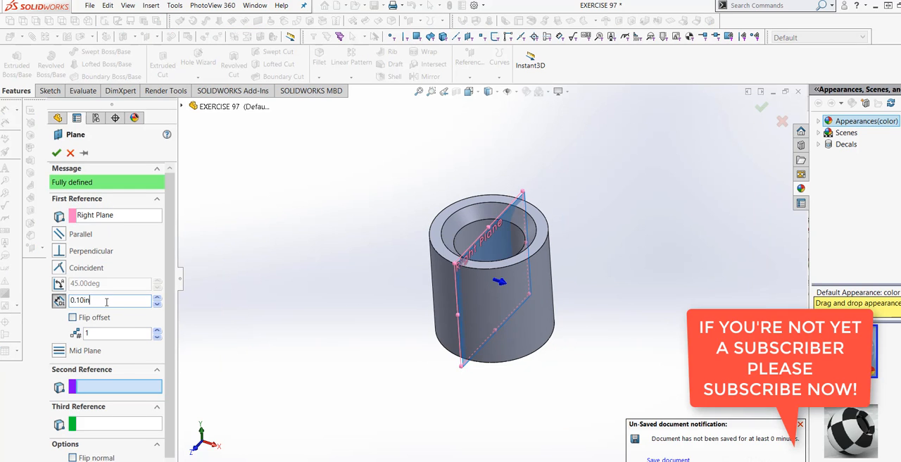
left_click(57, 301)
type("5")
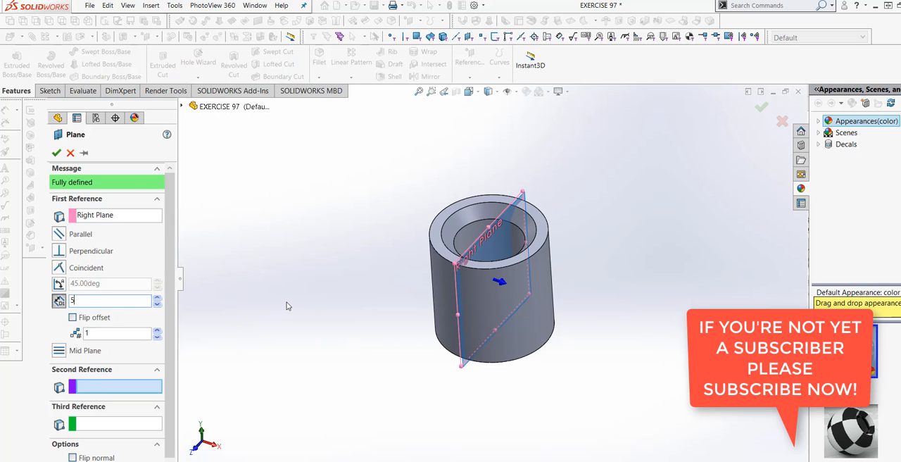
key("Return")
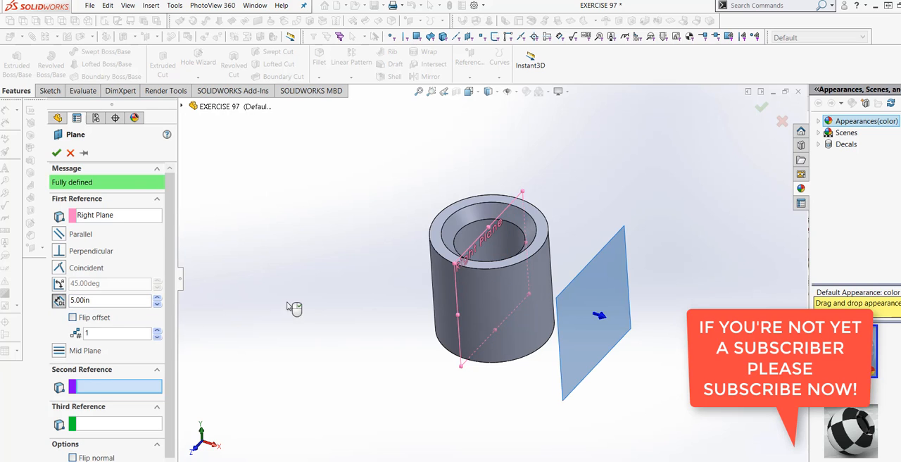
left_click(56, 153)
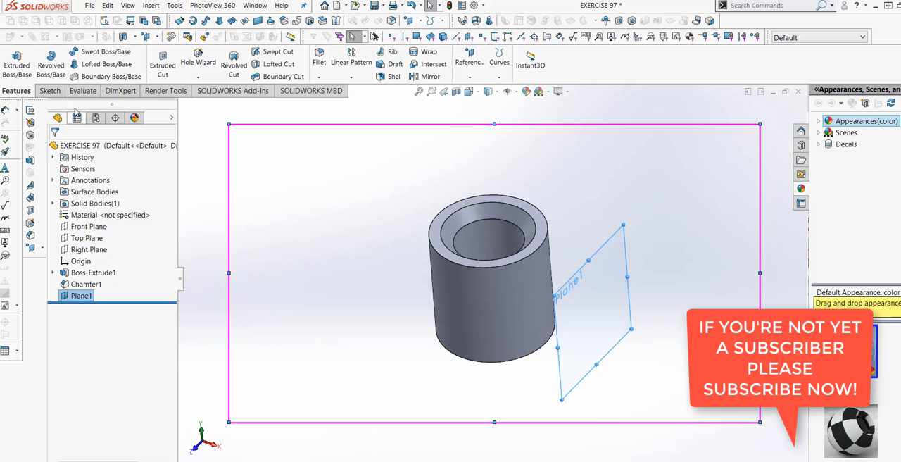
On the new offset plane, sketch a hexagon centred on the origin with its upper vertex on the cylinder's top edge
left_click(50, 90)
left_click(12, 59)
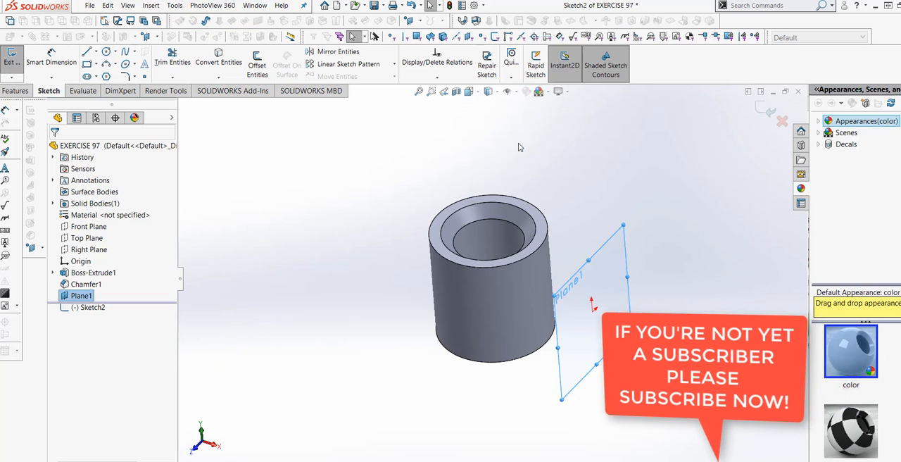
key("ctrl+8")
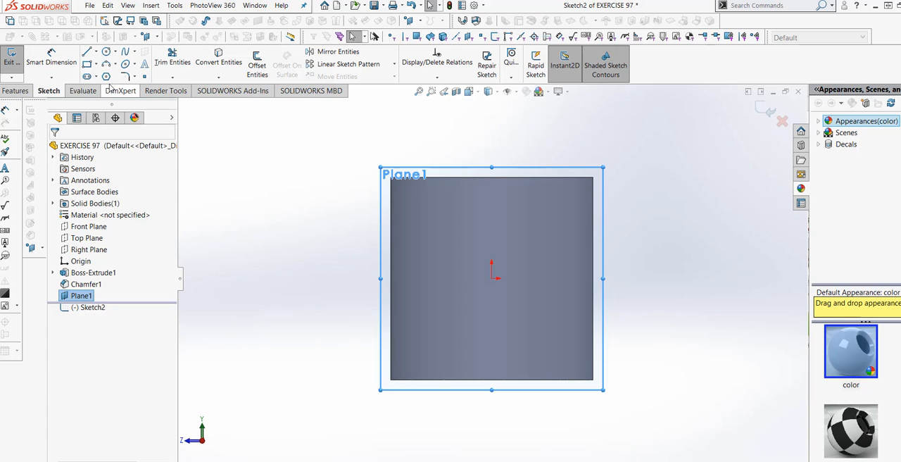
left_click(107, 77)
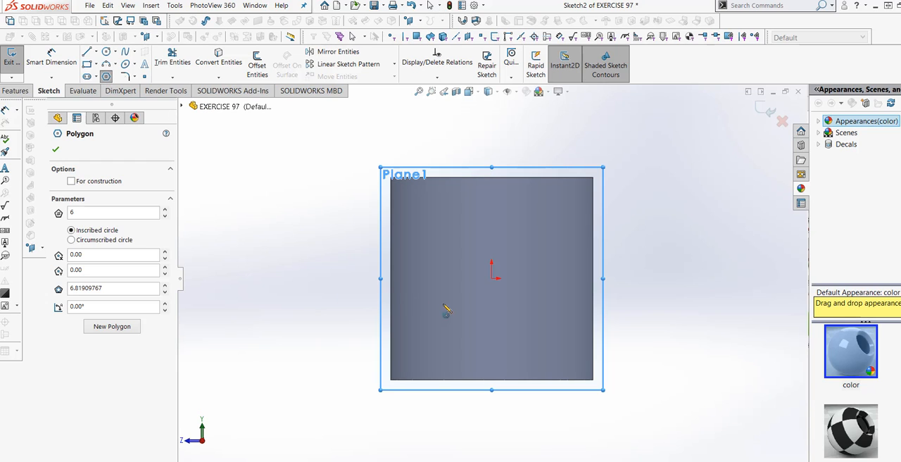
left_click(492, 278)
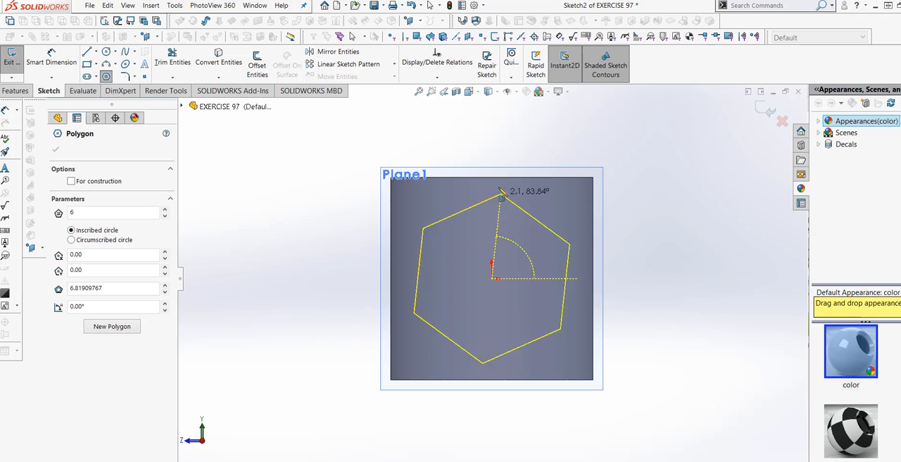
left_click(492, 177)
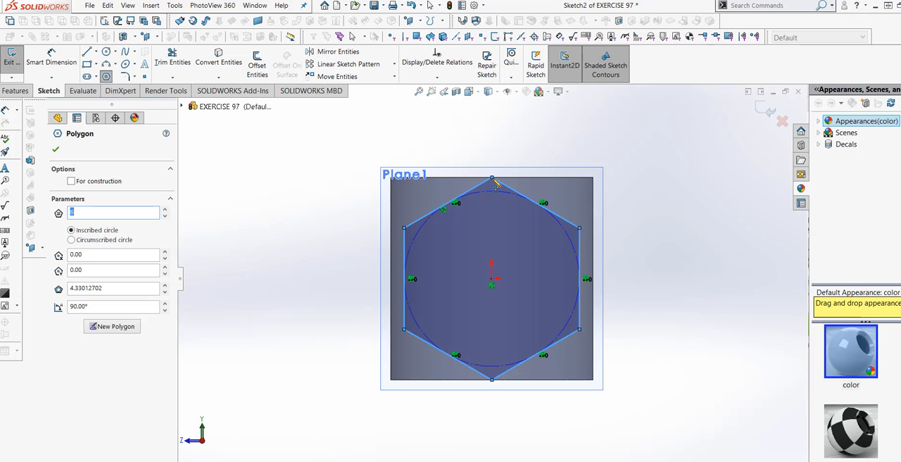
right_click(495, 181)
left_click(522, 186)
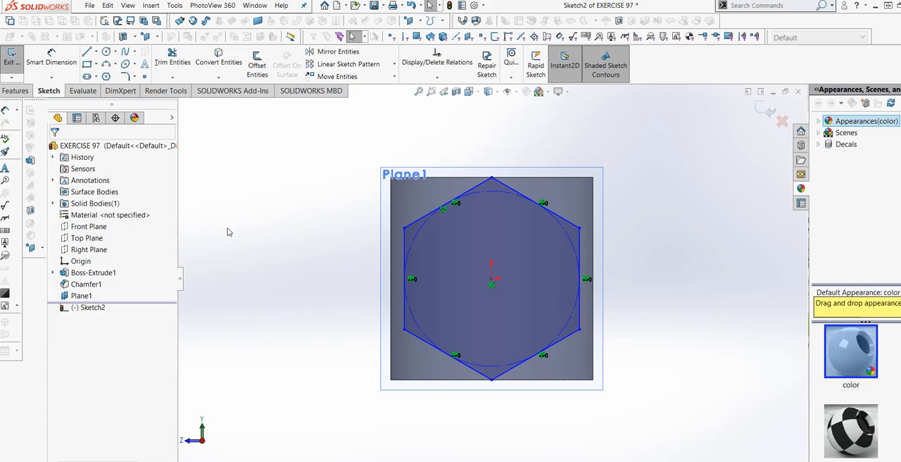
Dimension the width between the hexagon's two vertical sides, accepting the proposed value
left_click(56, 61)
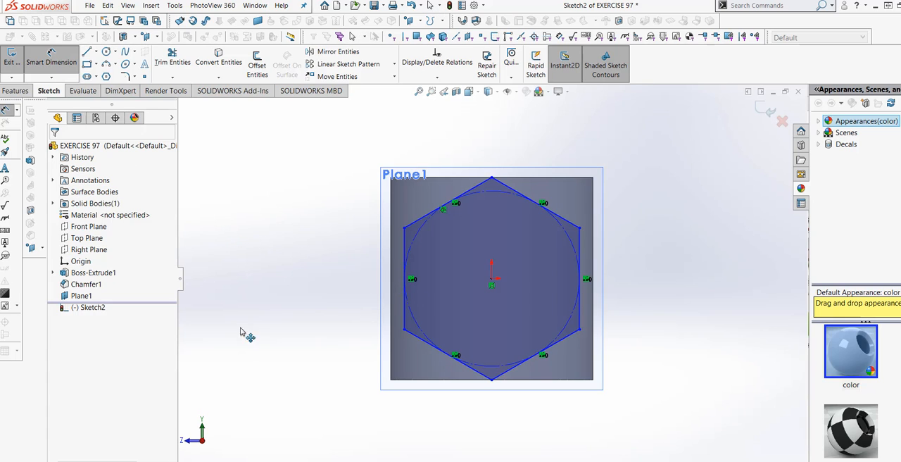
left_click(405, 301)
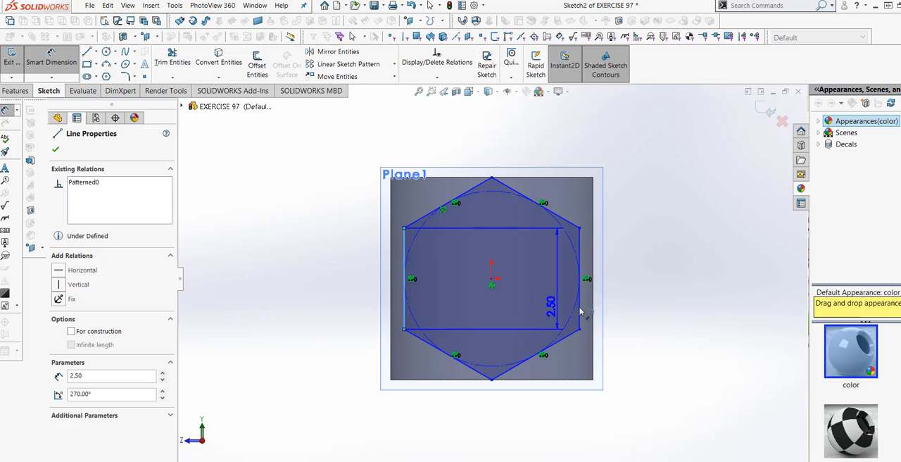
left_click(580, 310)
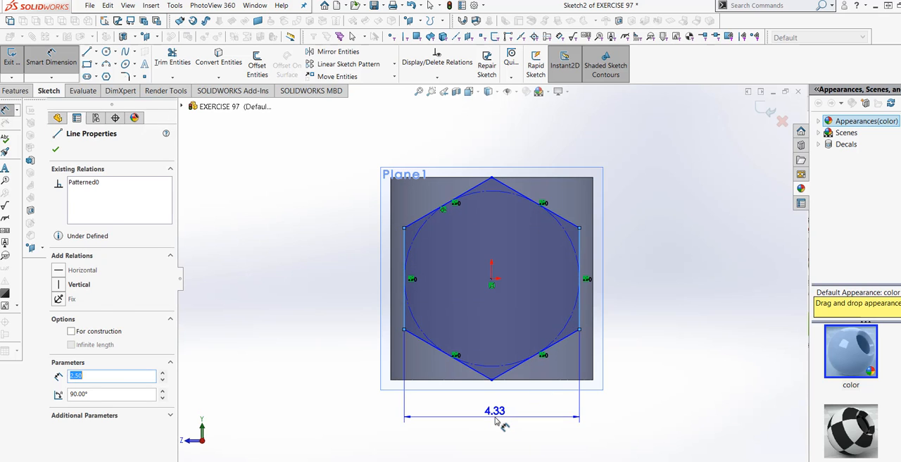
left_click(447, 416)
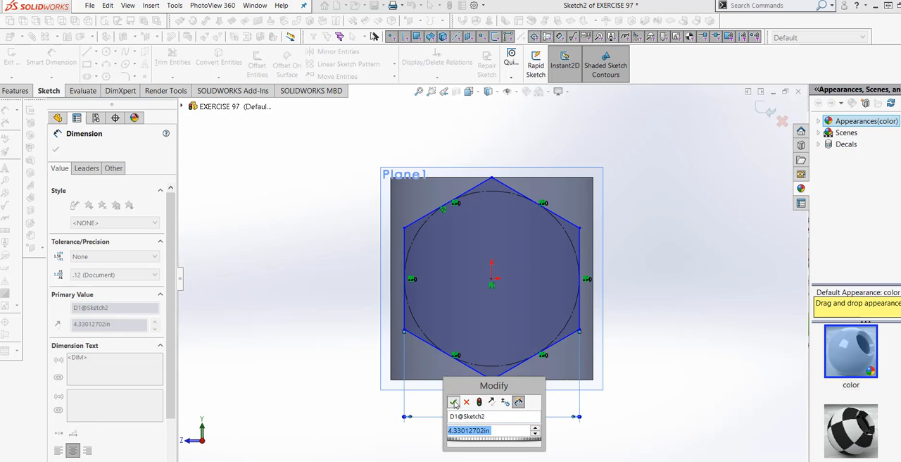
left_click(453, 402)
Add a driven vertical dimension between the hexagon's upper and lower vertices
left_click(492, 380)
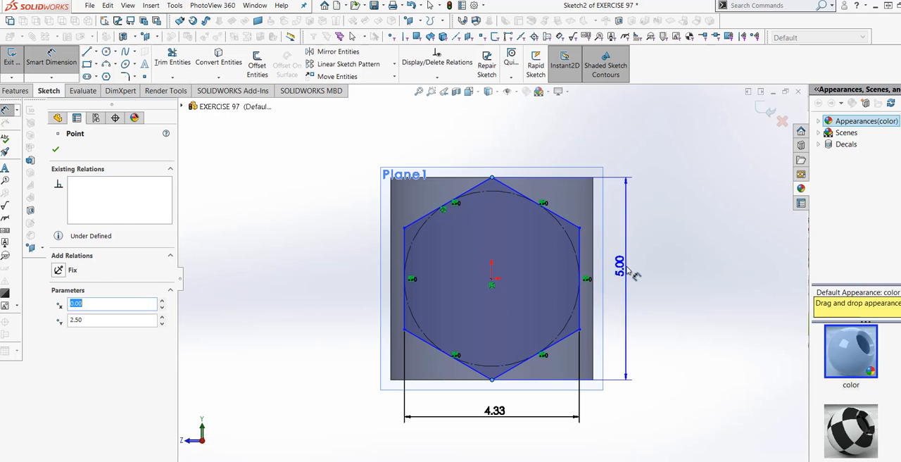
left_click(622, 266)
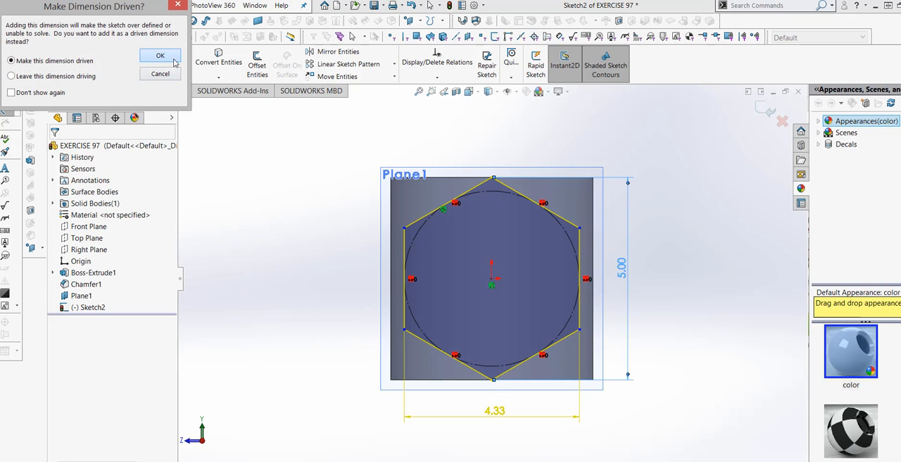
left_click(174, 62)
key("Escape")
Sketch a second, smaller hexagon centred on the origin inside the first, about 3.2 in across opposite vertices with nearly horizontal upper and lower sides
mouse_move(338, 305)
middle_mouse_down()
mouse_move(347, 300)
mouse_move(346, 342)
middle_mouse_up()
scroll(486, 363, "up", 3)
mouse_move(484, 367)
middle_mouse_down()
mouse_move(498, 362)
mouse_move(480, 360)
middle_mouse_up()
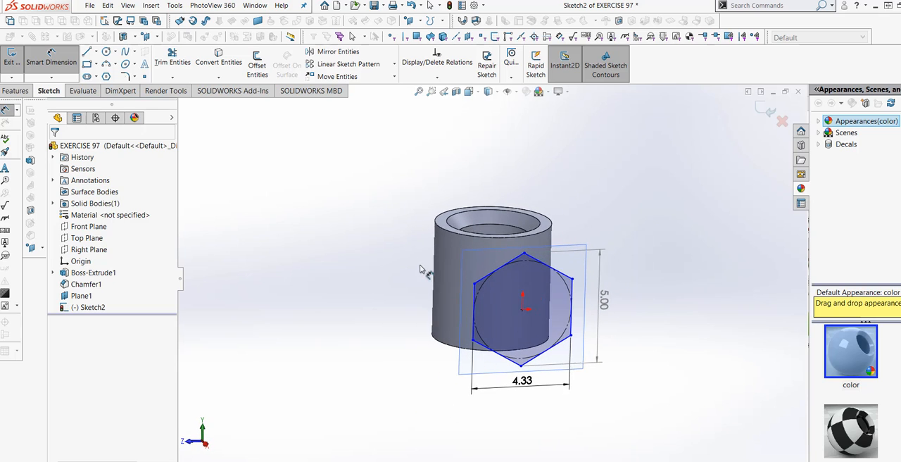
middle_click_drag(420, 269, 319, 185)
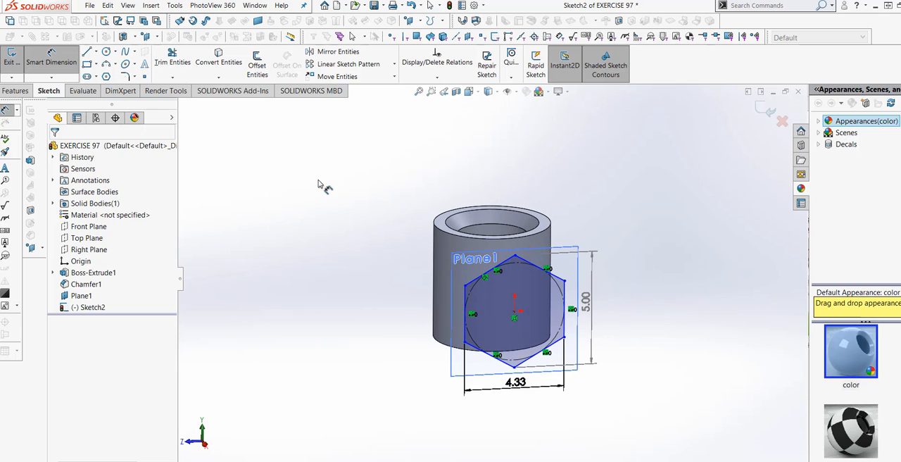
left_click(481, 96)
left_click(520, 145)
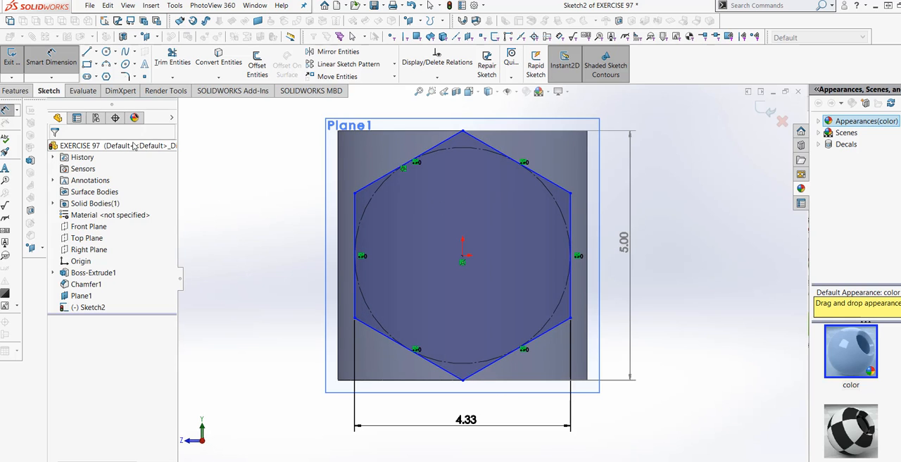
left_click(106, 77)
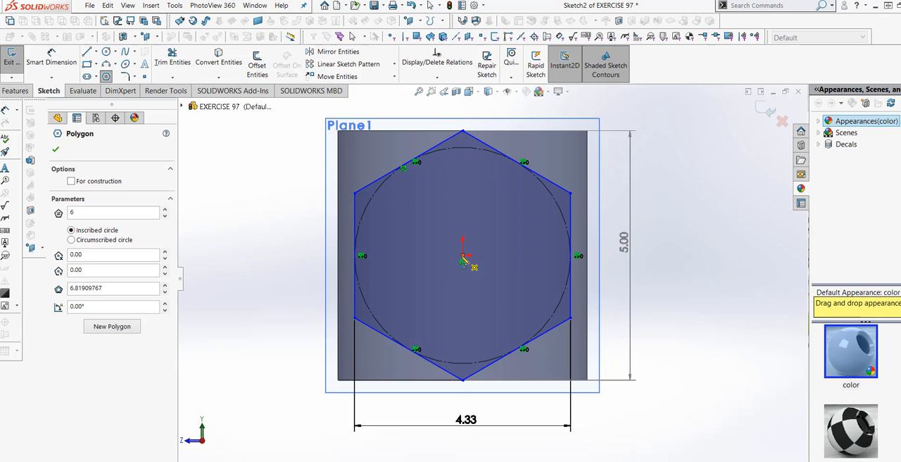
left_click(462, 256)
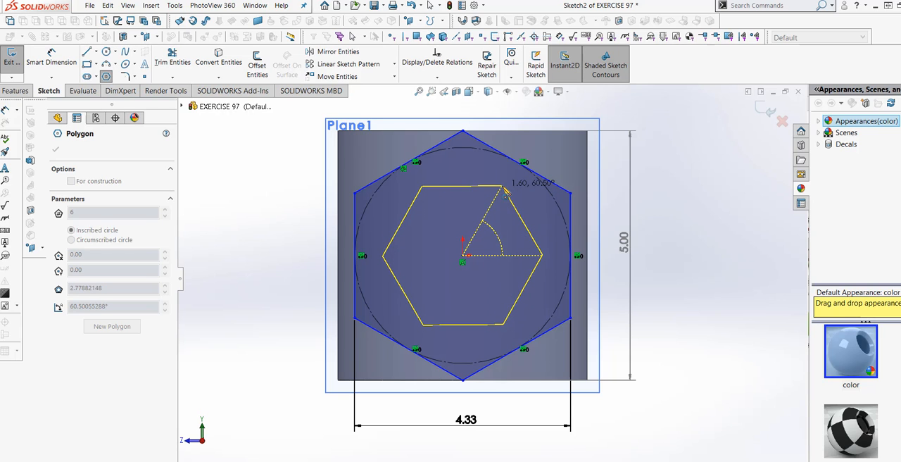
left_click(505, 192)
right_click(505, 192)
left_click(525, 193)
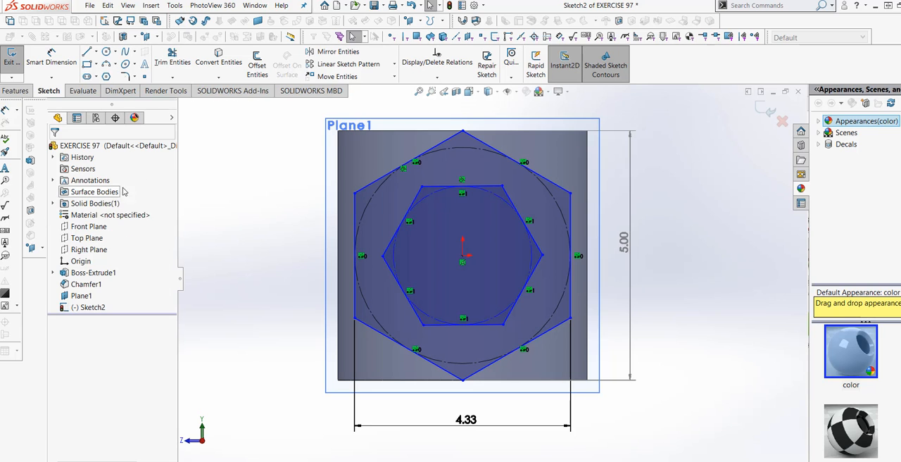
Dimension the inner hexagon at 3.5 in between its two opposite side vertices
left_click(50, 57)
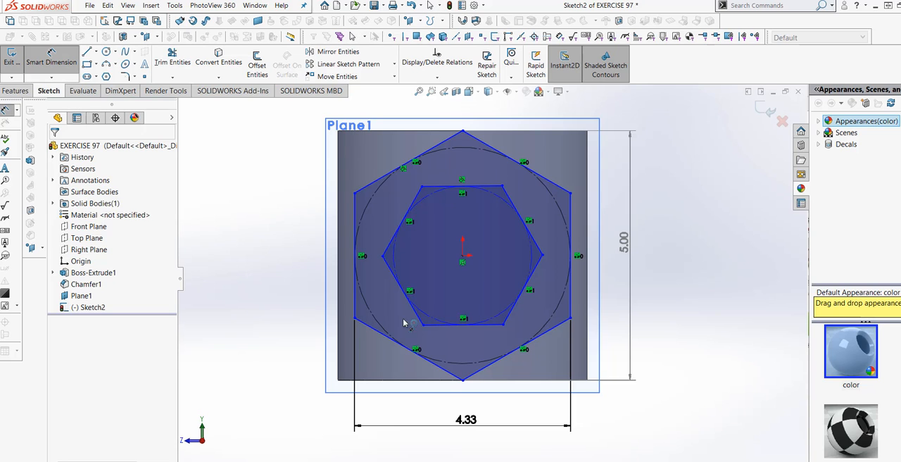
left_click(382, 257)
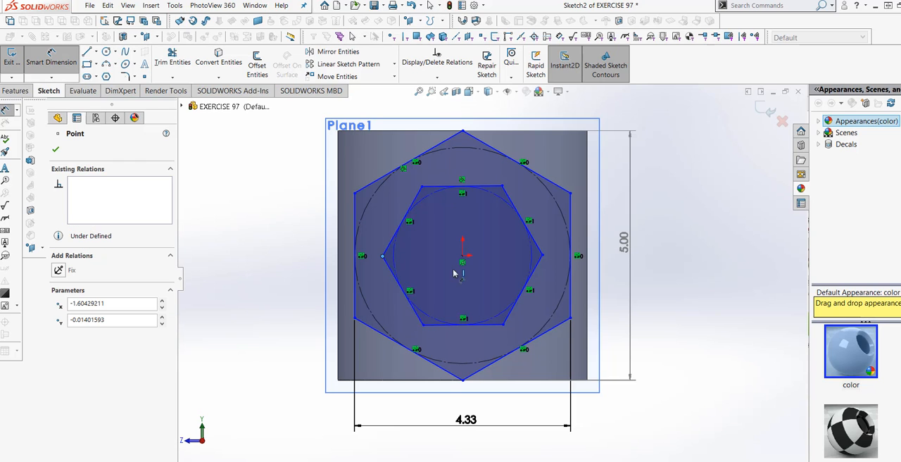
left_click(542, 256)
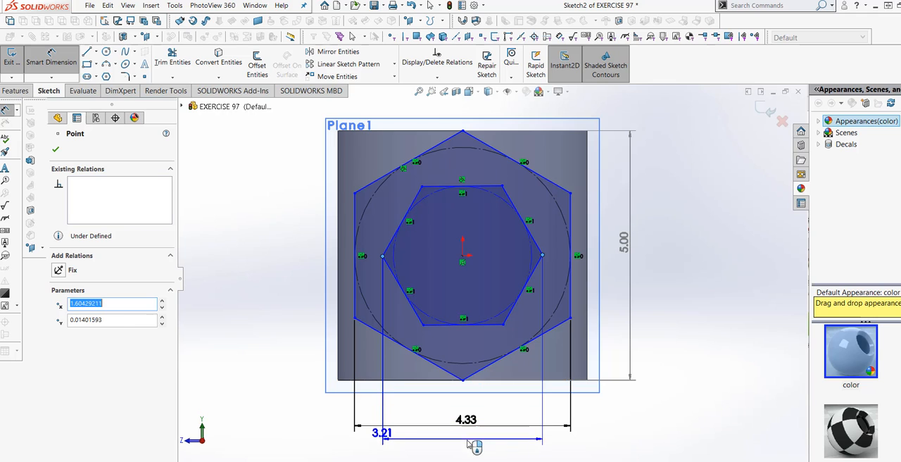
left_click(464, 447)
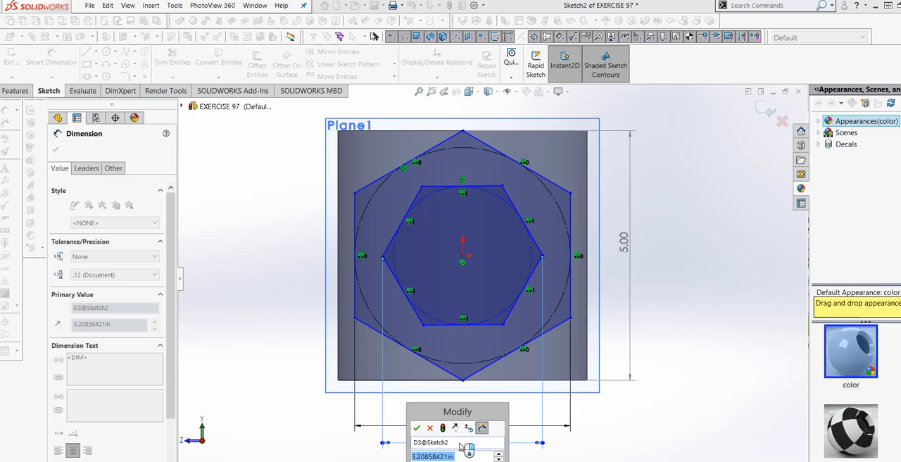
type("3.5")
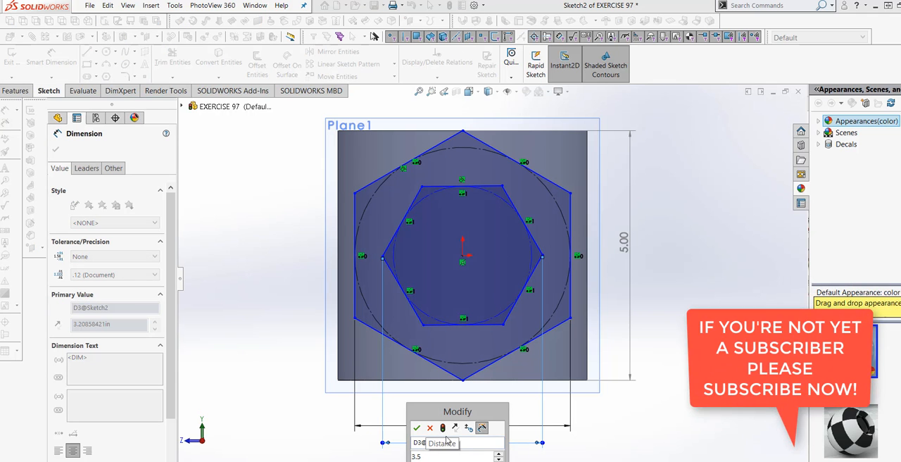
left_click(443, 428)
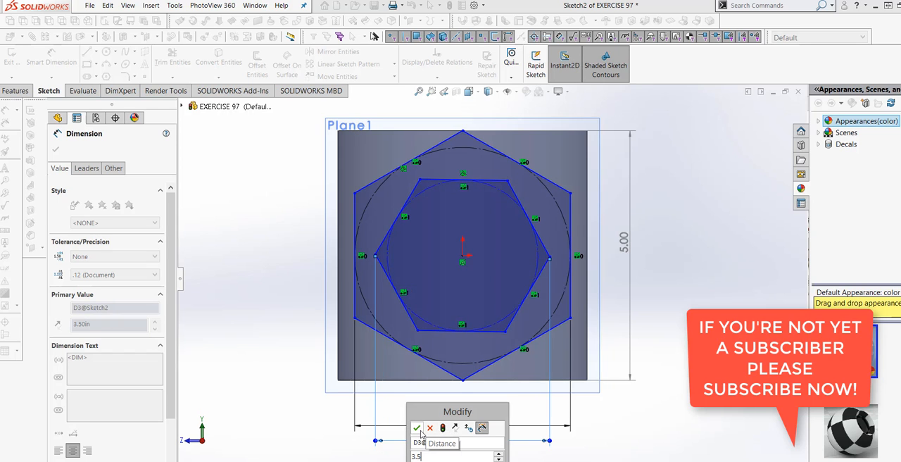
left_click(416, 428)
key("Escape")
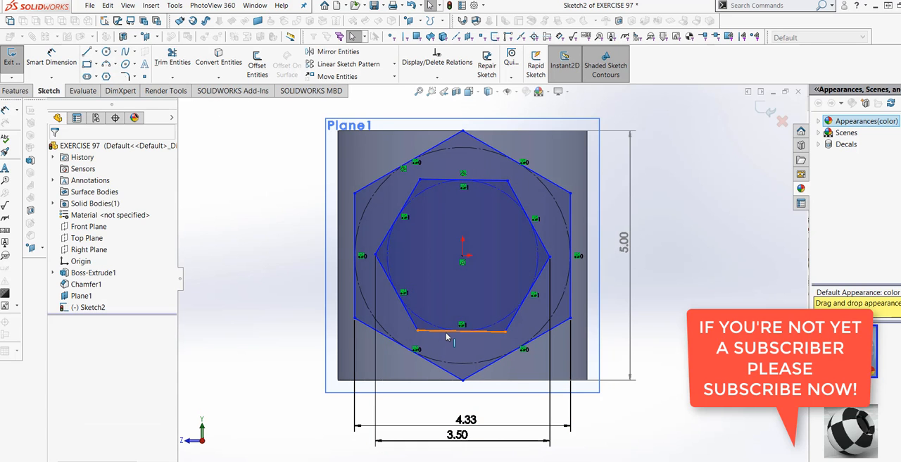
Add a horizontal relation to the inner hexagon's lower side
left_click(446, 337)
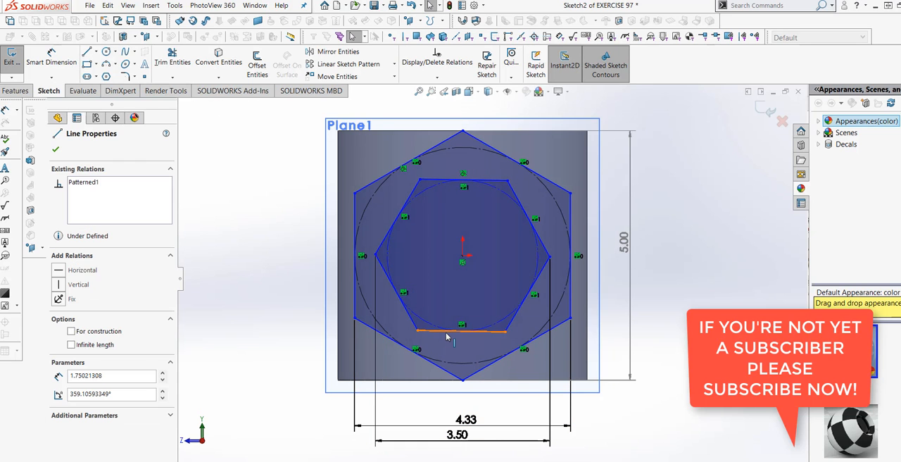
left_click(59, 271)
left_click(54, 148)
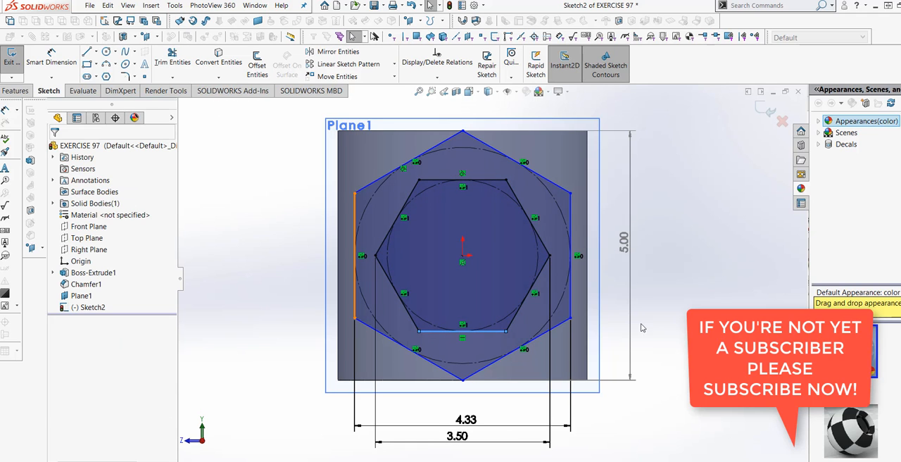
Extrude the hexagonal ring sketch as a boss up to the cylinder's outer surface, merging the result
middle_click_drag(665, 328, 638, 336)
scroll(666, 341, "up", 3)
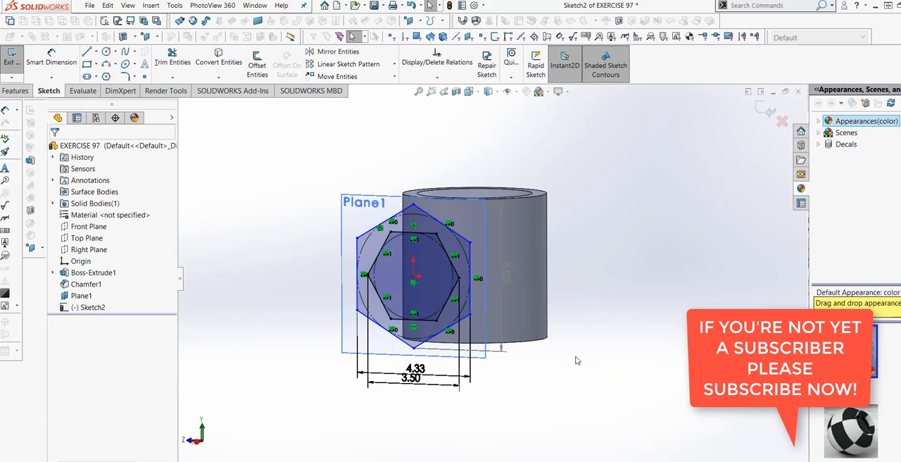
middle_click_drag(576, 357, 564, 379)
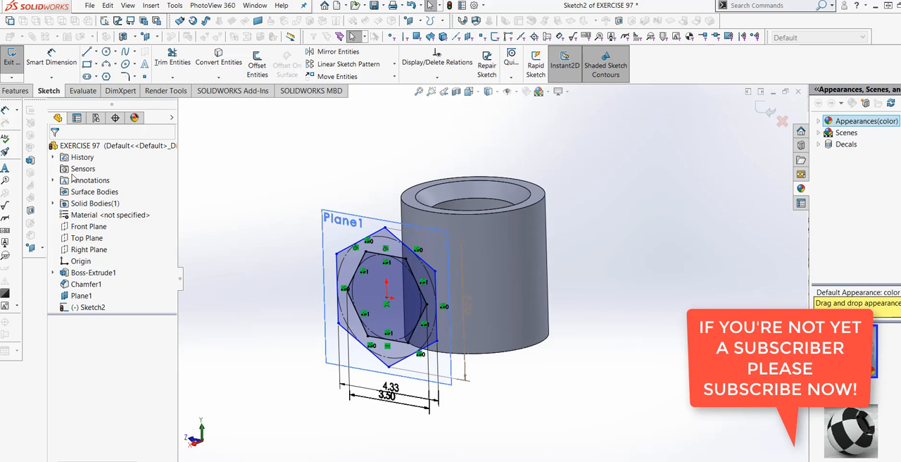
left_click(16, 91)
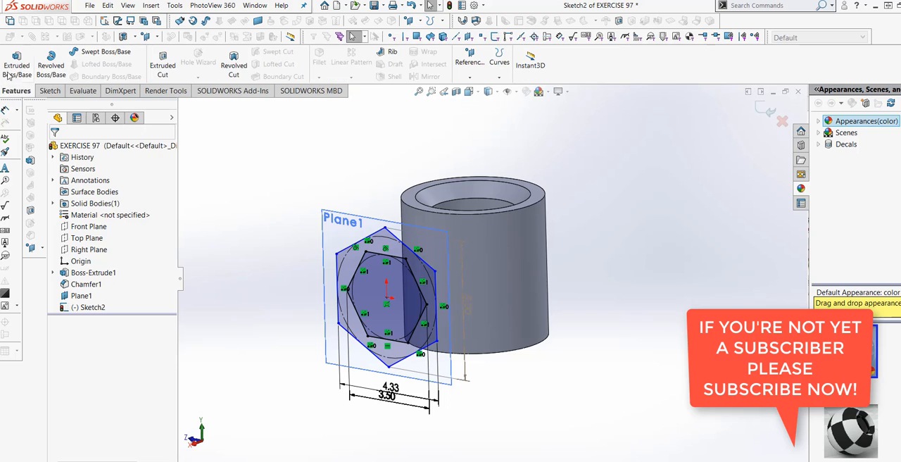
left_click(16, 63)
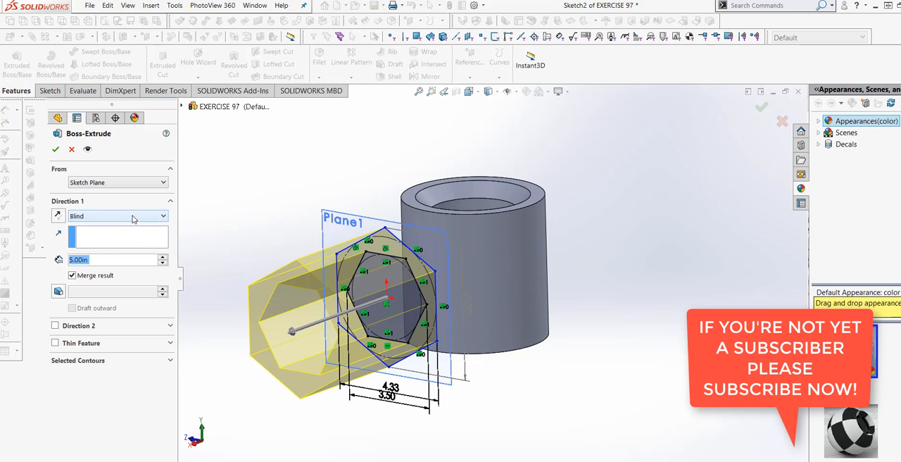
left_click(134, 216)
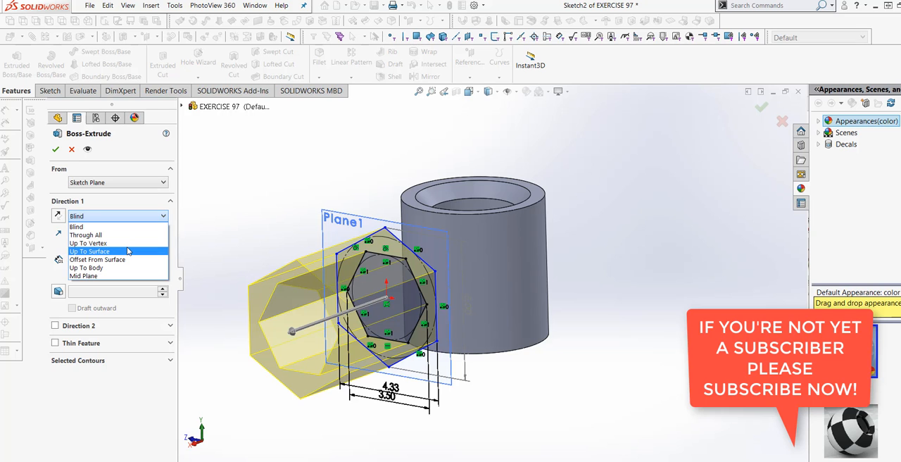
left_click(127, 251)
left_click(470, 305)
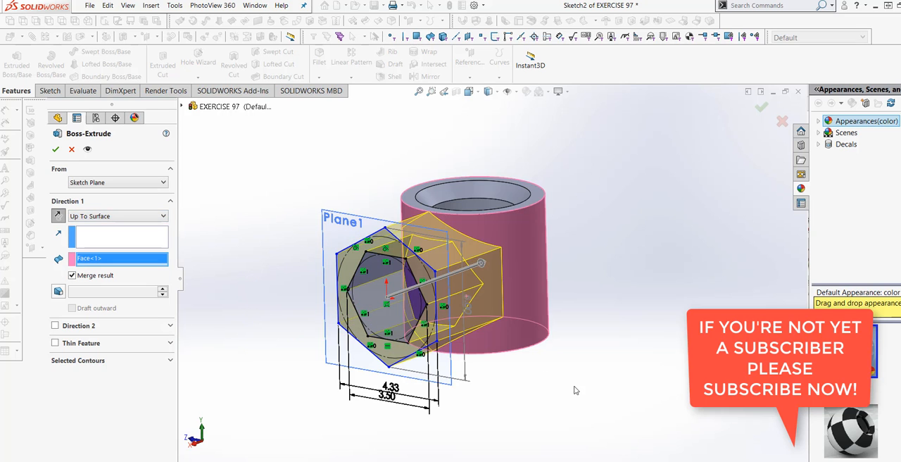
middle_click_drag(570, 375, 552, 390)
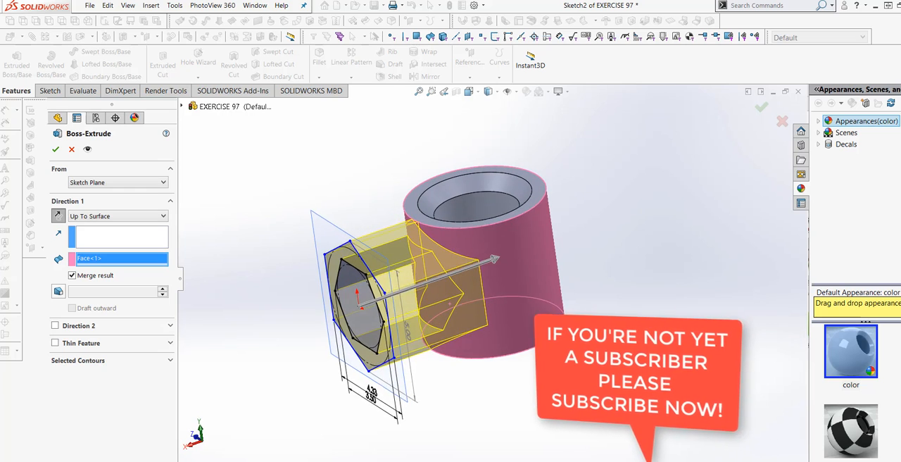
left_click(55, 149)
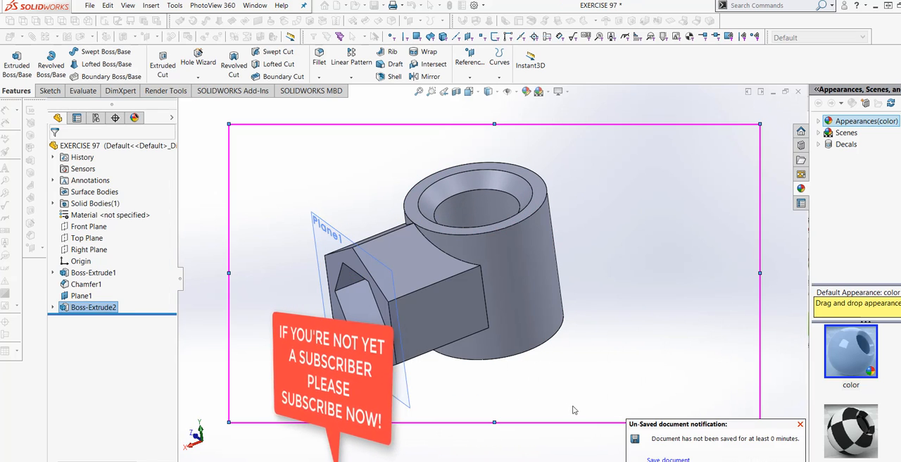
Hide the offset reference plane and save the part
right_click(400, 385)
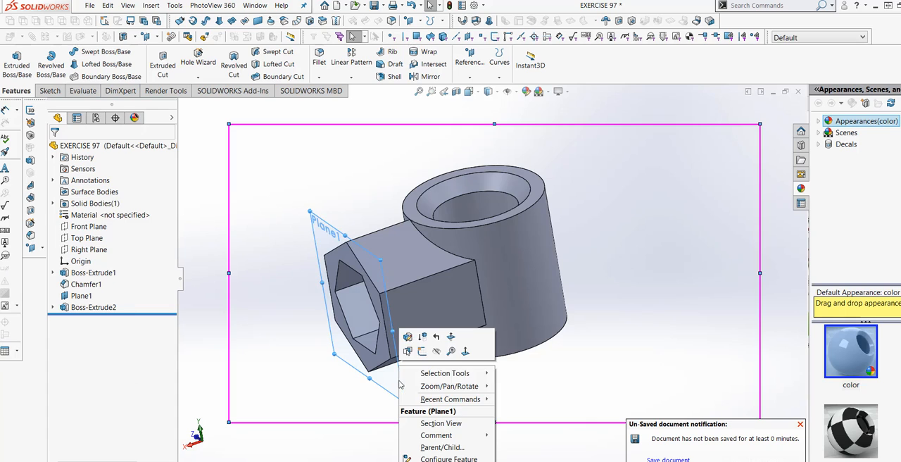
left_click(436, 352)
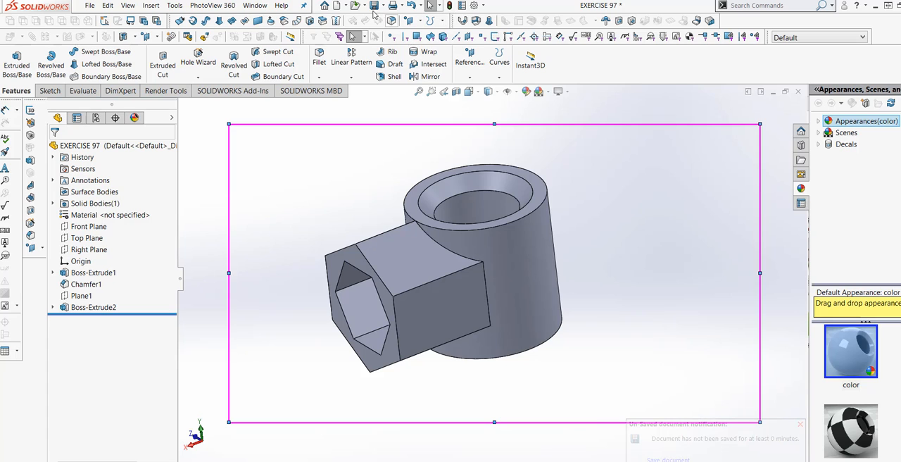
middle_click_drag(395, 305, 512, 381)
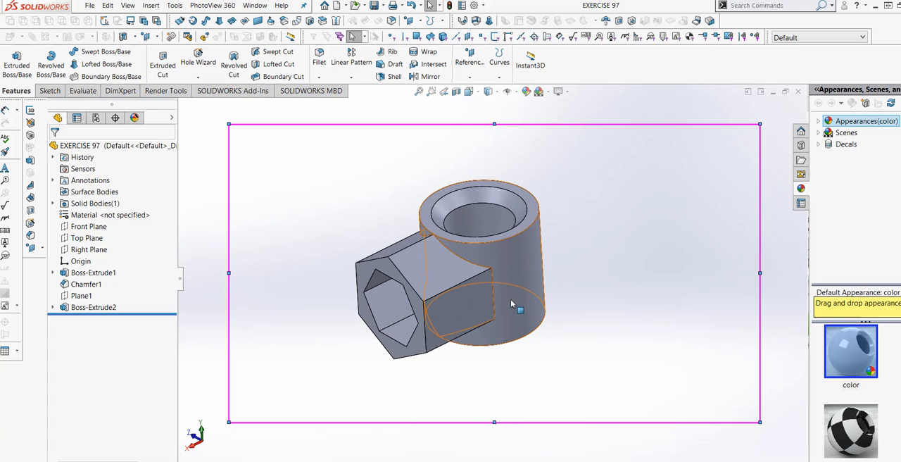
Mirror the hollow hexagonal boss about the Right Plane to the opposite side of the cylinder
scroll(517, 302, "down", 3)
middle_click_drag(532, 308, 511, 348)
scroll(537, 361, "up", 3)
scroll(522, 299, "down", 3)
middle_click_drag(522, 297, 504, 308)
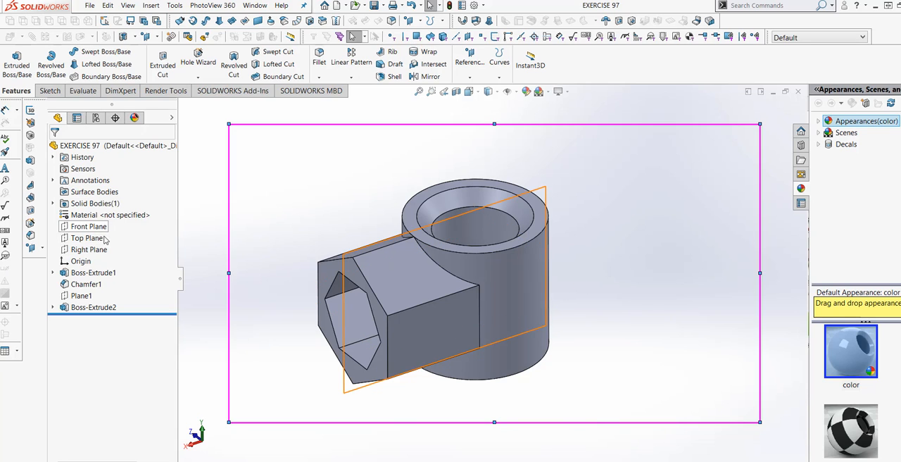
left_click(90, 249)
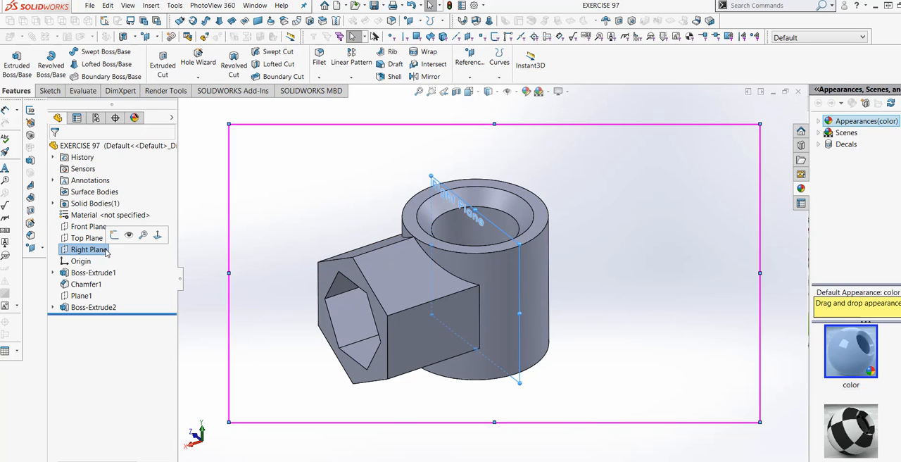
left_click(351, 78)
left_click(355, 111)
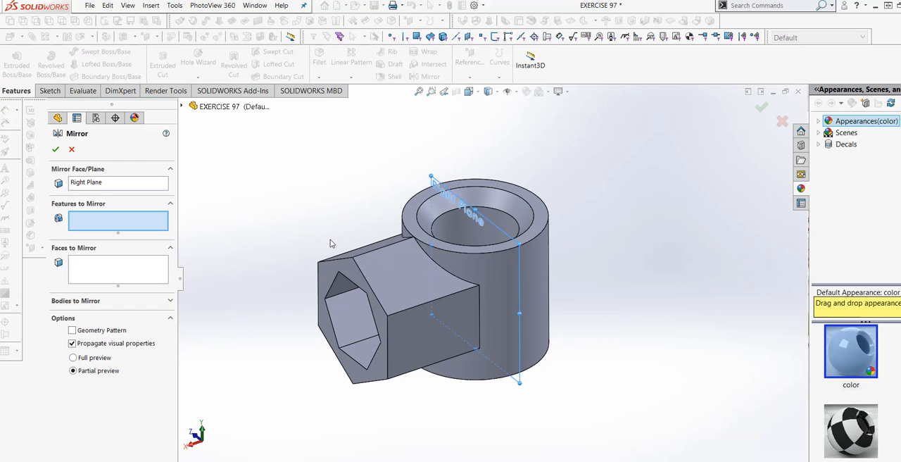
left_click(182, 108)
left_click(219, 269)
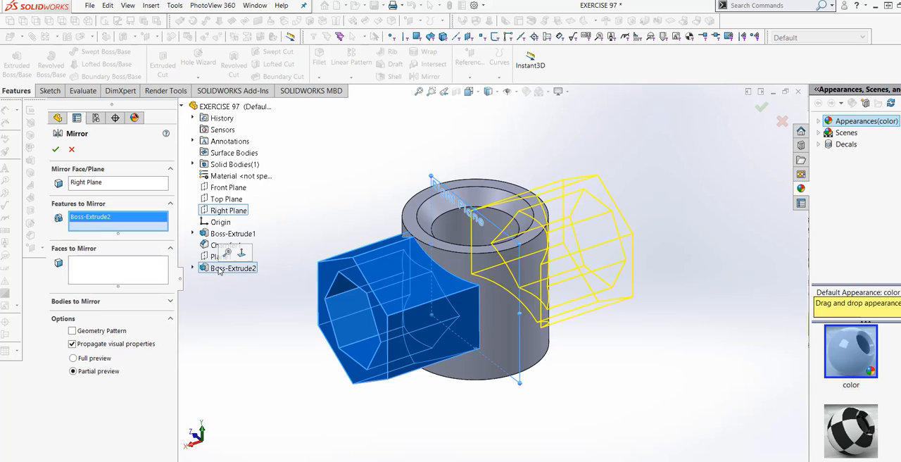
left_click(57, 149)
Try to fillet two junction edges between one hexagonal arm and the cylinder with a 0.125 in radius
mouse_move(597, 355)
middle_mouse_down()
mouse_move(531, 337)
mouse_move(489, 393)
mouse_move(569, 362)
mouse_move(573, 406)
mouse_move(546, 379)
mouse_move(486, 383)
mouse_move(573, 330)
mouse_move(605, 364)
mouse_move(592, 354)
middle_mouse_up()
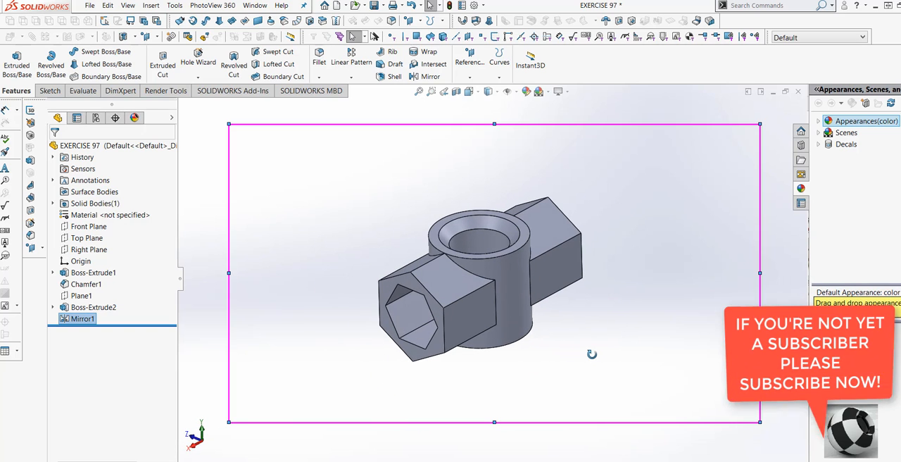
left_click(320, 62)
scroll(443, 266, "down", 3)
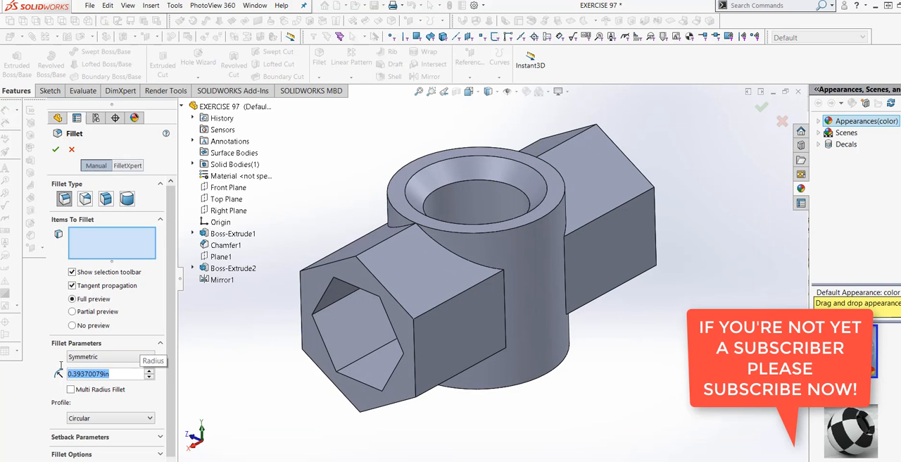
type(".125")
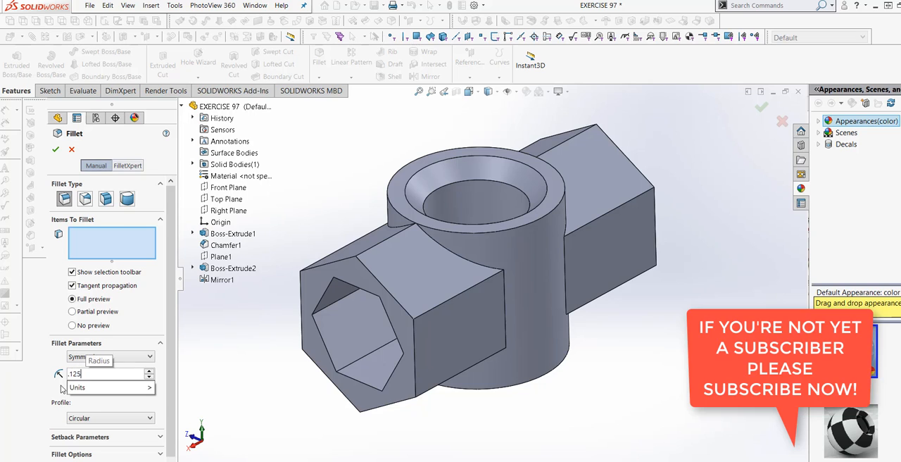
left_click(454, 258)
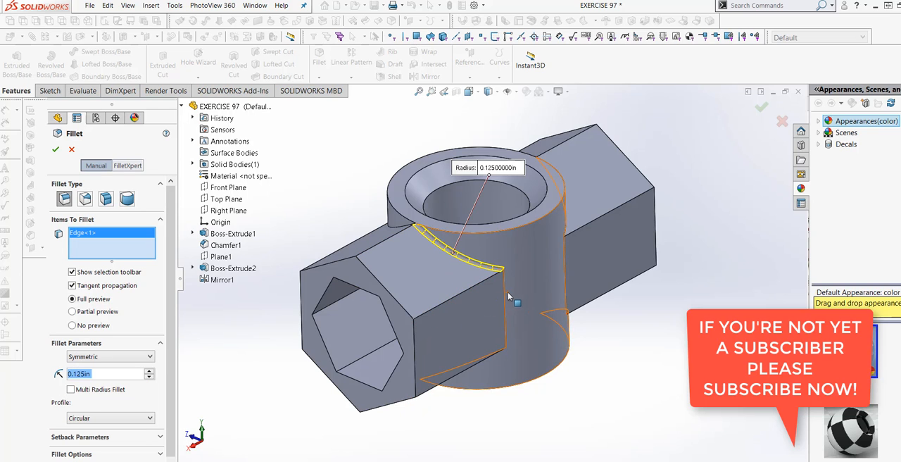
left_click(501, 301)
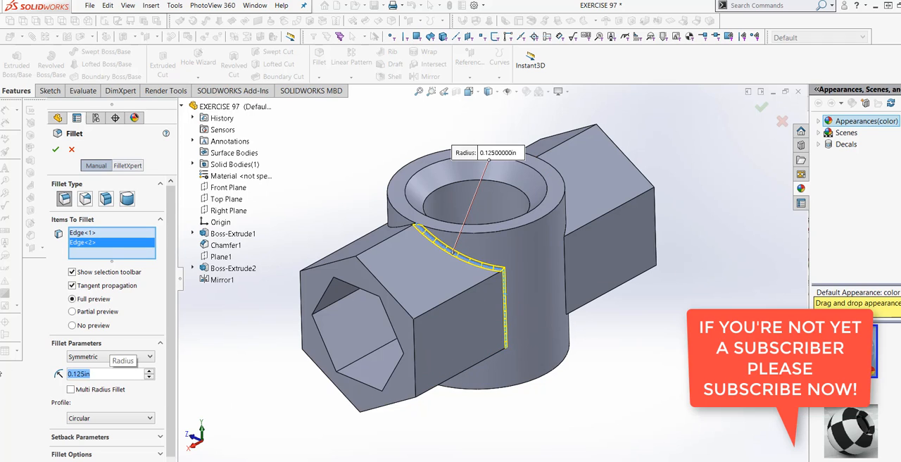
Try a 0.5 in fillet radius and add the arm's remaining four junction edges to the selection
type(".5")
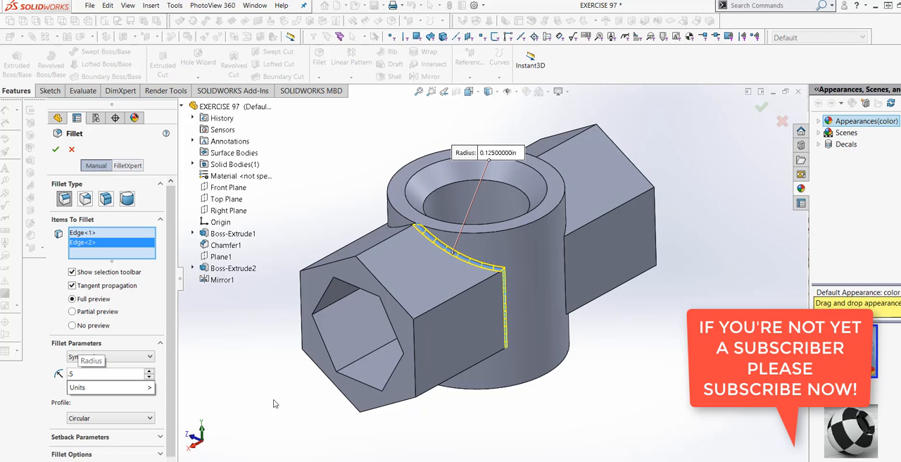
key("Return")
middle_click_drag(264, 390, 387, 295)
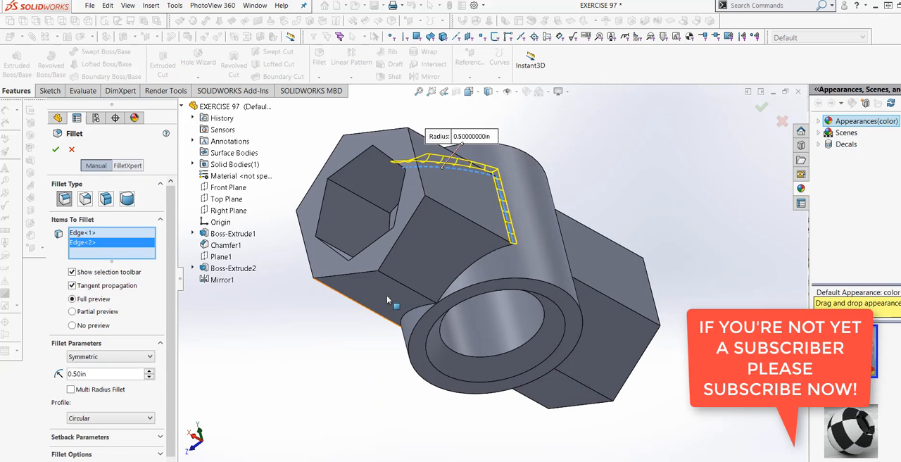
left_click(458, 278)
middle_click_drag(412, 317, 462, 283)
left_click(446, 292)
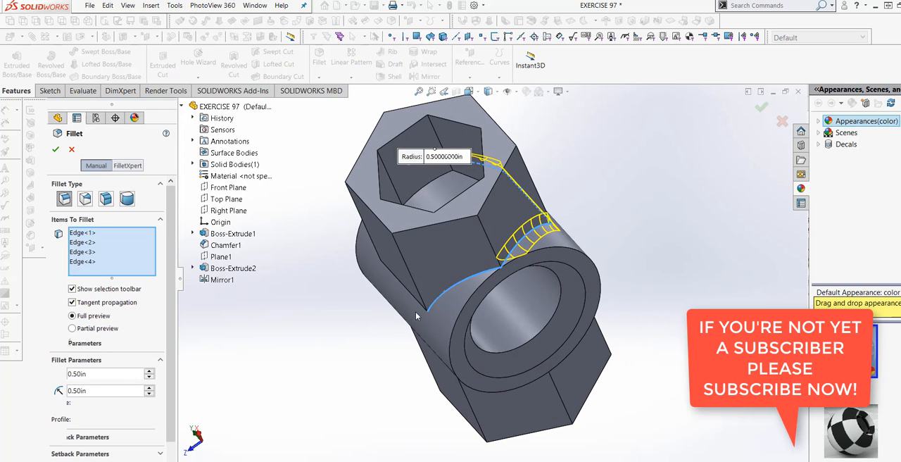
middle_click_drag(416, 316, 461, 286)
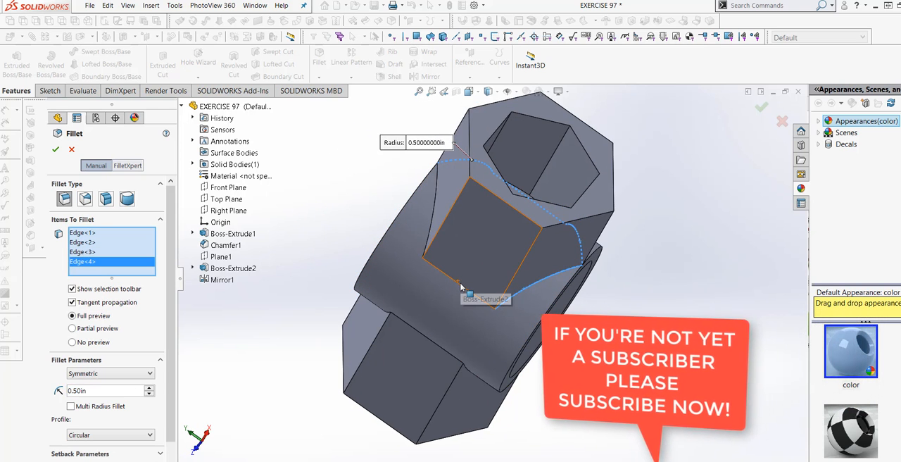
left_click(461, 285)
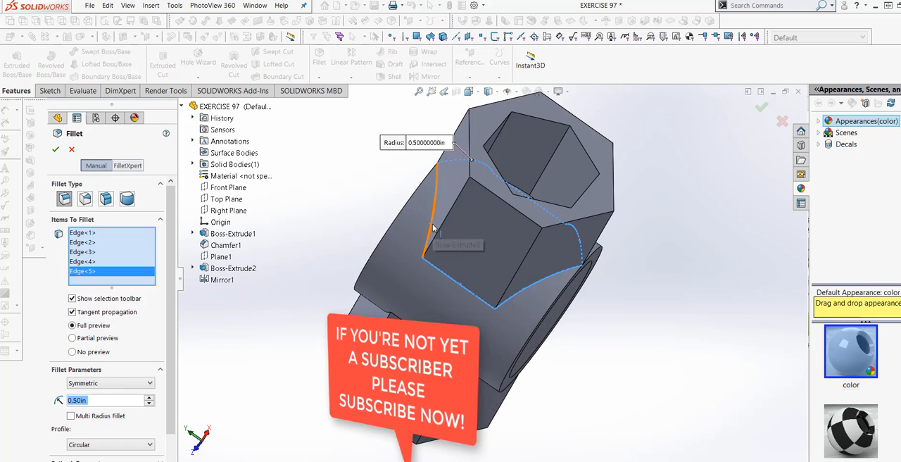
left_click(433, 227)
middle_click_drag(407, 169, 399, 341)
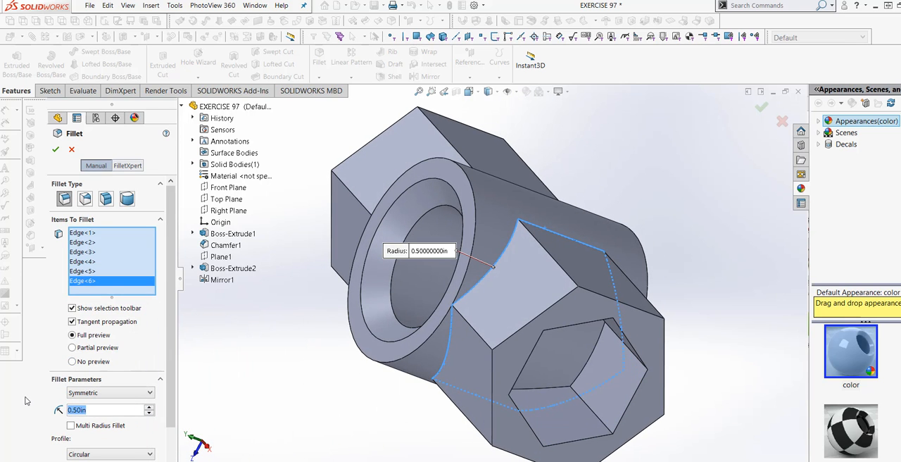
Try fillet radii of 0.25, 0.20 and 0.125 in on all six junction edges
type(".25.25")
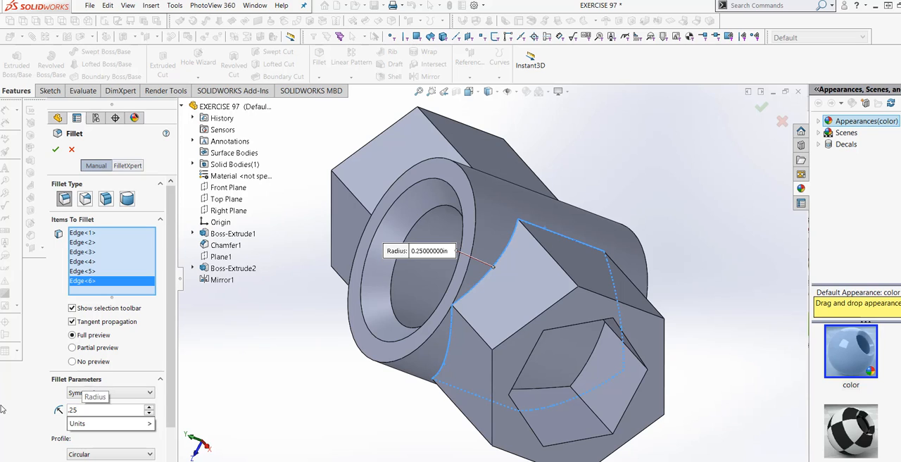
key("Return")
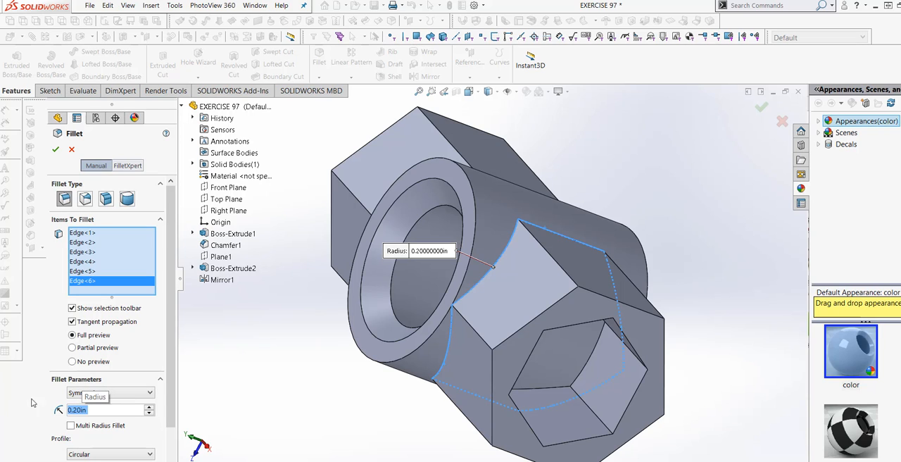
left_click(108, 412)
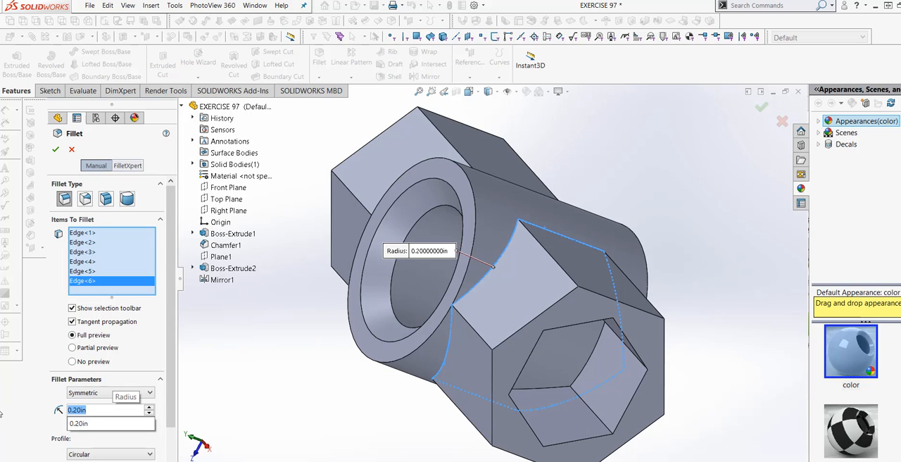
key("BackSpace")
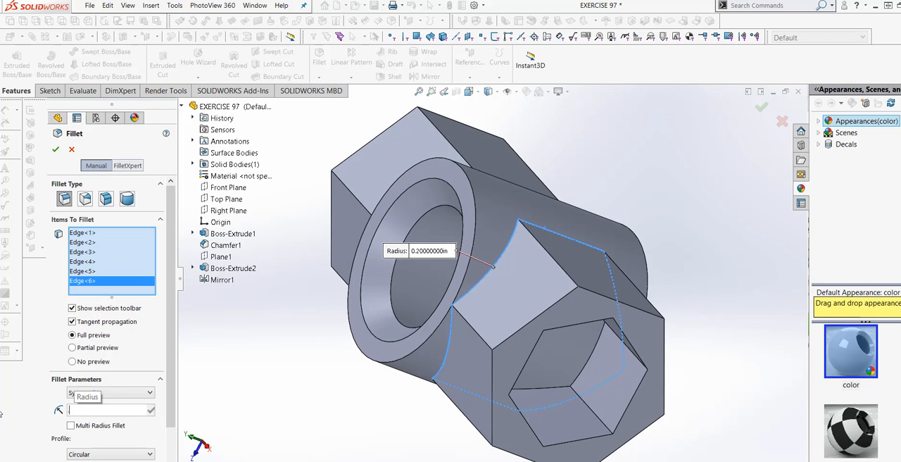
type(".125")
key("Return")
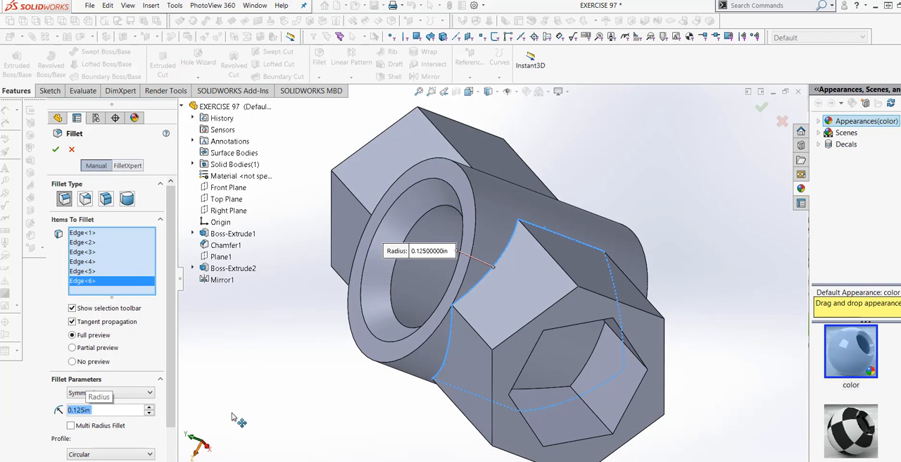
Remove the last three selected edges from the fillet, keeping only the first three junction edges
middle_click_drag(289, 389, 84, 294)
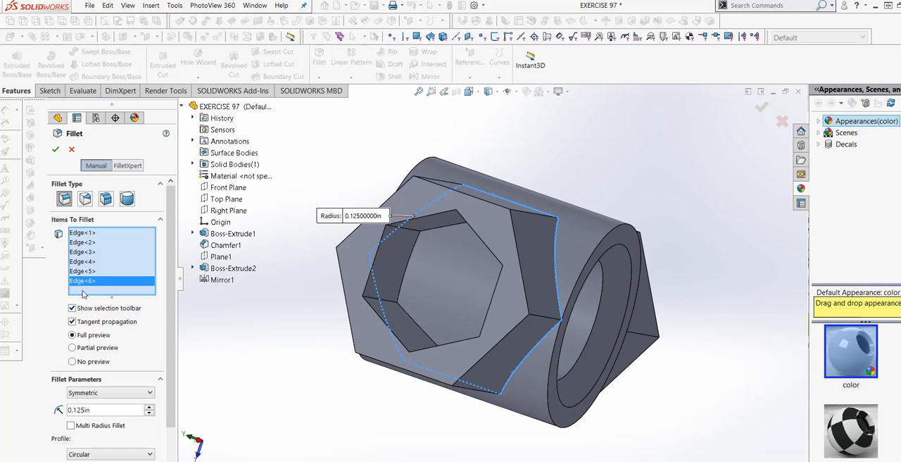
right_click(100, 284)
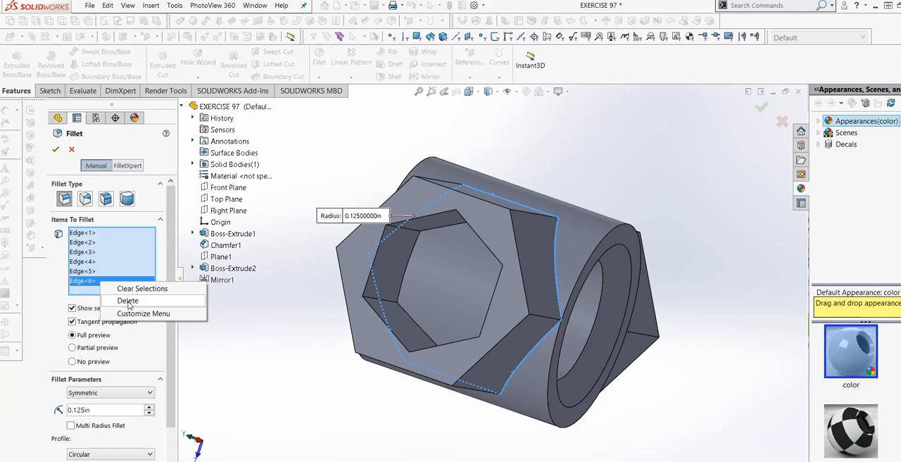
left_click(126, 302)
middle_click_drag(290, 380, 56, 279)
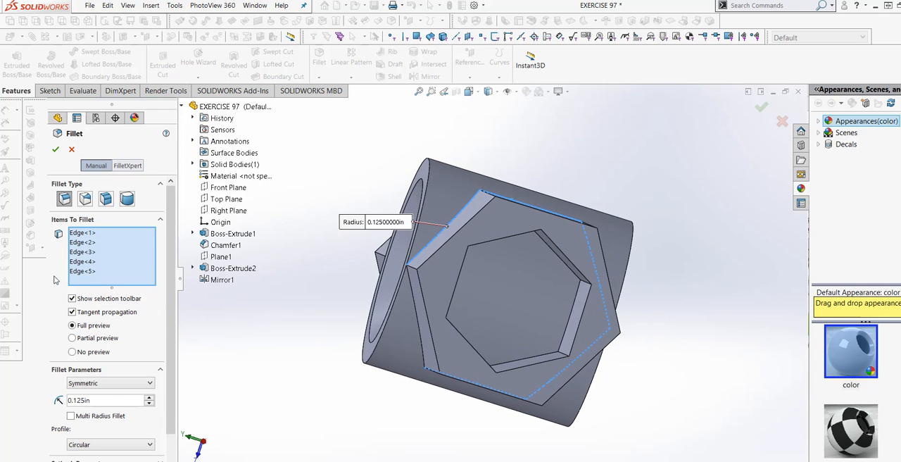
right_click(85, 269)
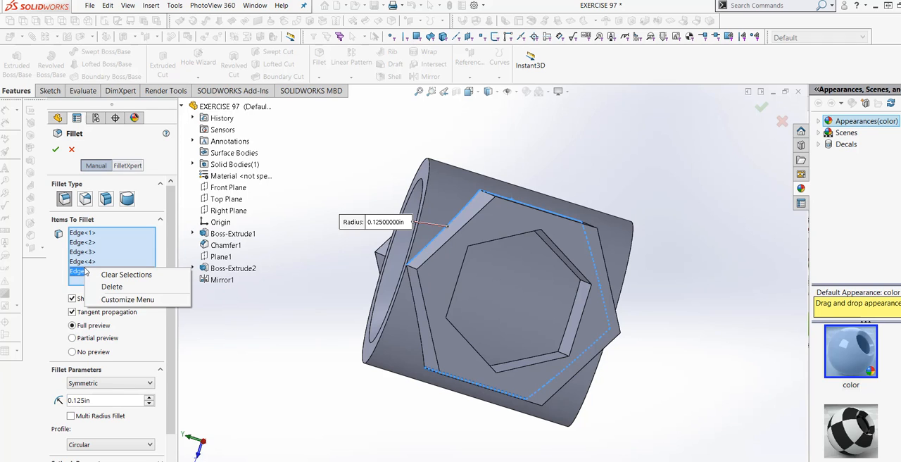
left_click(100, 289)
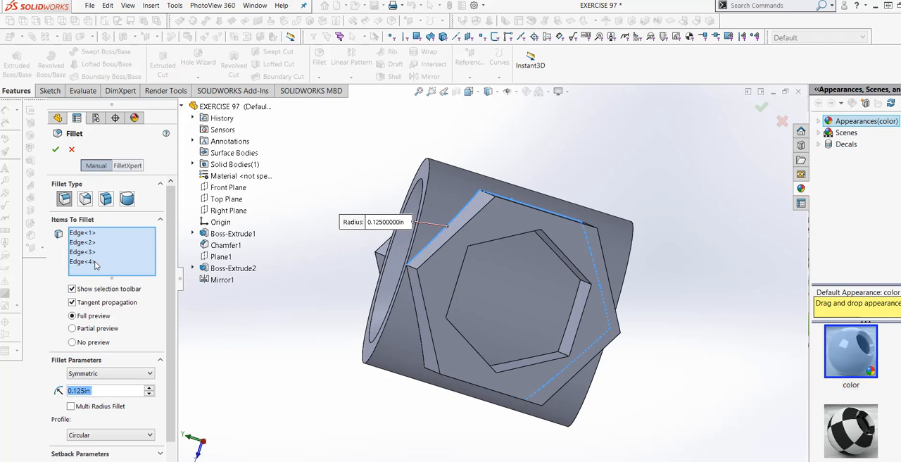
right_click(93, 262)
left_click(117, 280)
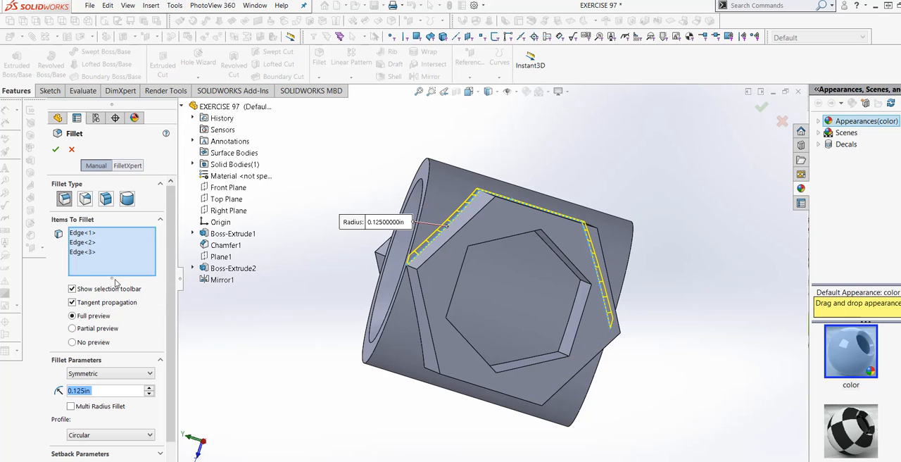
middle_click_drag(258, 353, 420, 326)
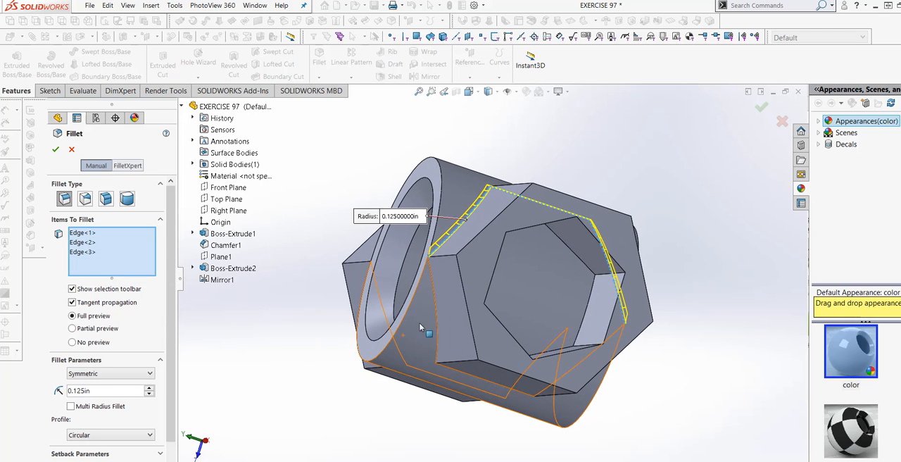
Add the adjacent curved junction edge to the fillet and try a 0.0625 in radius
left_click(433, 336)
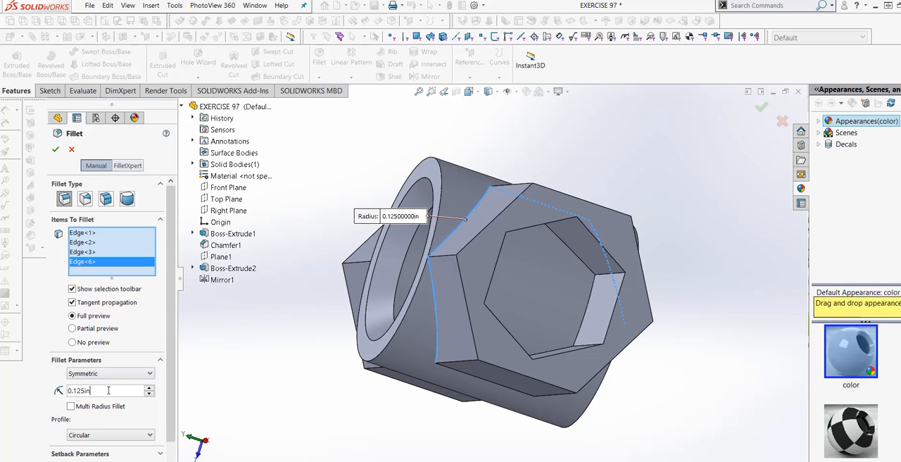
type(".0")
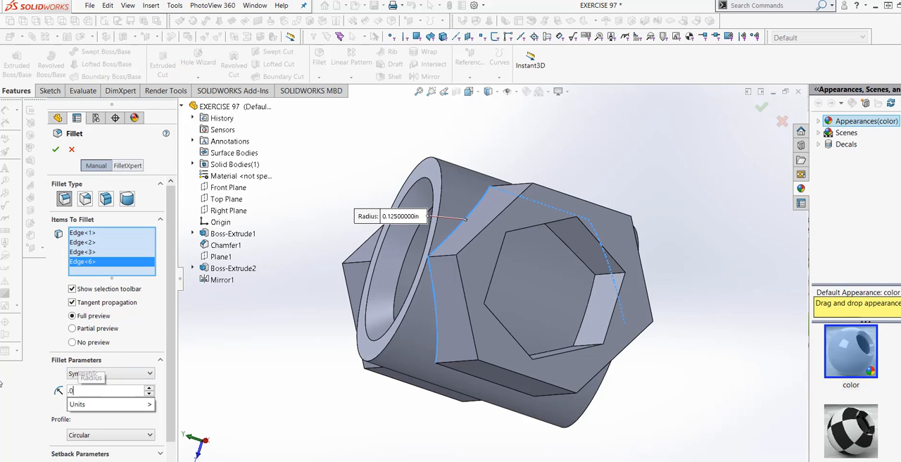
type("625")
key("Return")
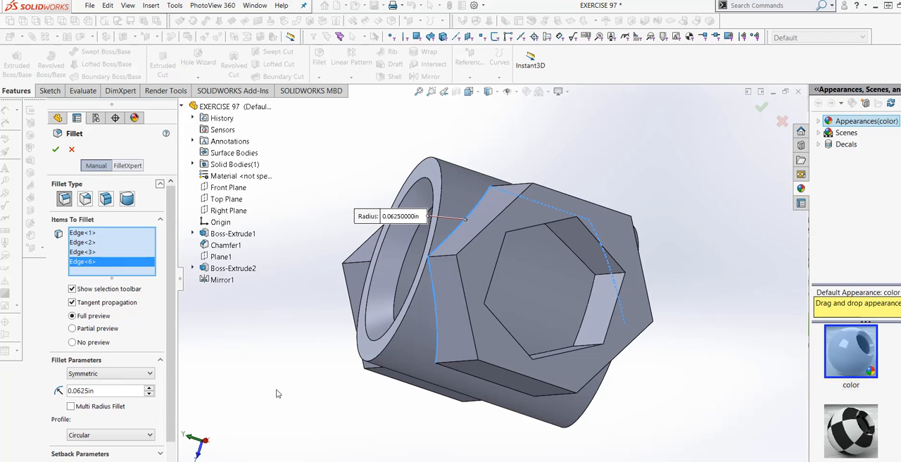
Remove the fourth edge from the fillet selection and cancel the fillet
middle_click_drag(338, 393, 307, 384)
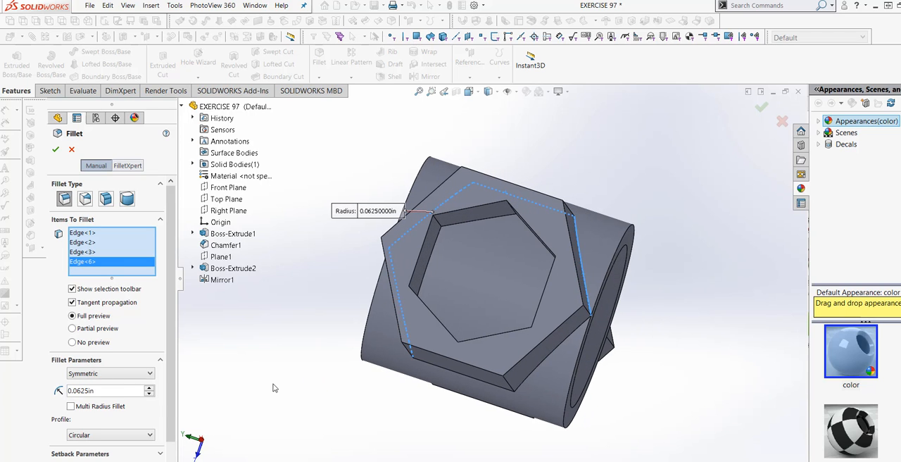
right_click(117, 264)
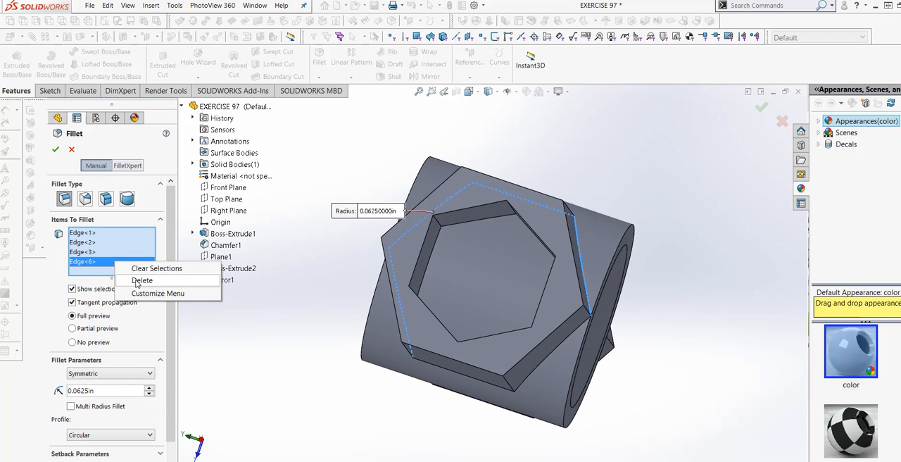
left_click(119, 279)
middle_click_drag(312, 409, 281, 394)
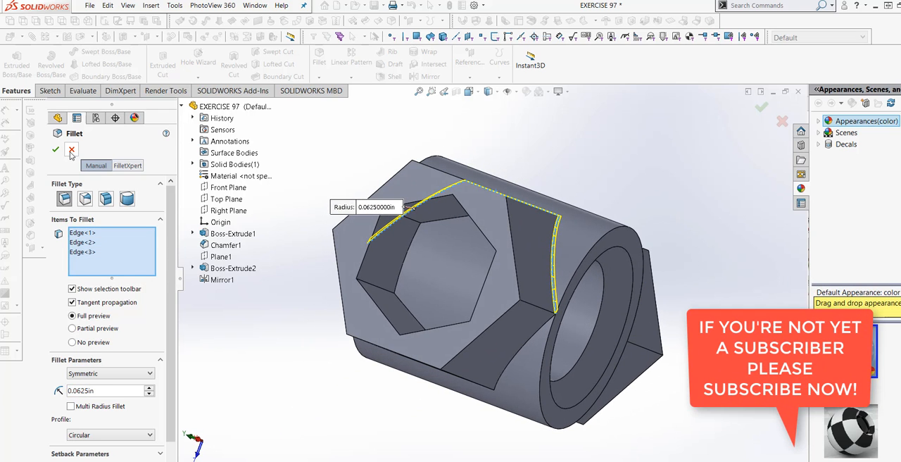
left_click(71, 153)
Apply a section view along the Front Plane and examine the hollow arms and cylinder bore
middle_click_drag(376, 364, 495, 440)
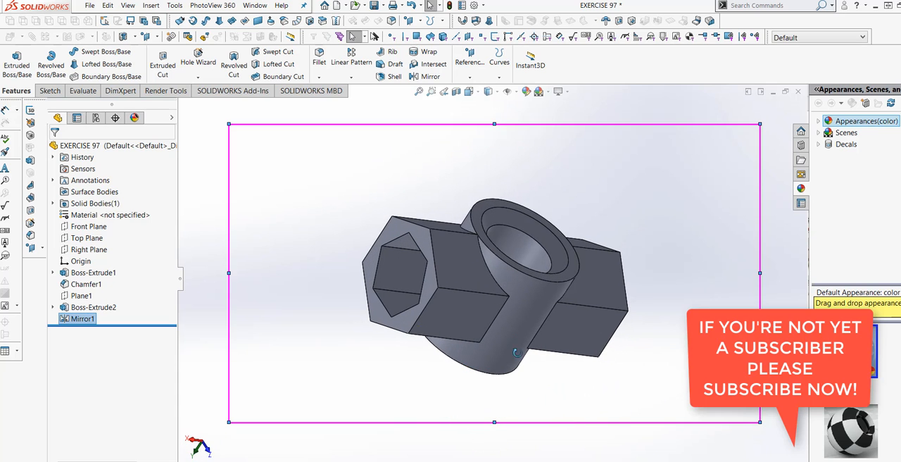
middle_click_drag(462, 356, 532, 337)
middle_click_drag(561, 345, 585, 319)
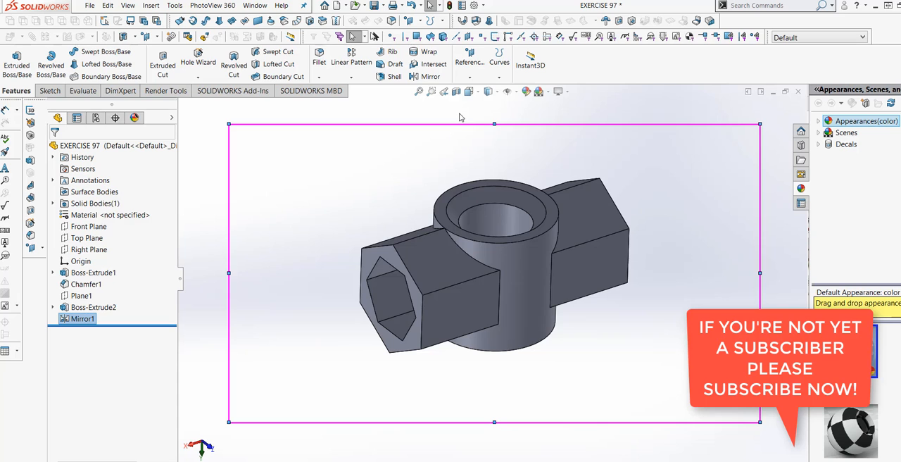
middle_click_drag(383, 165, 390, 187)
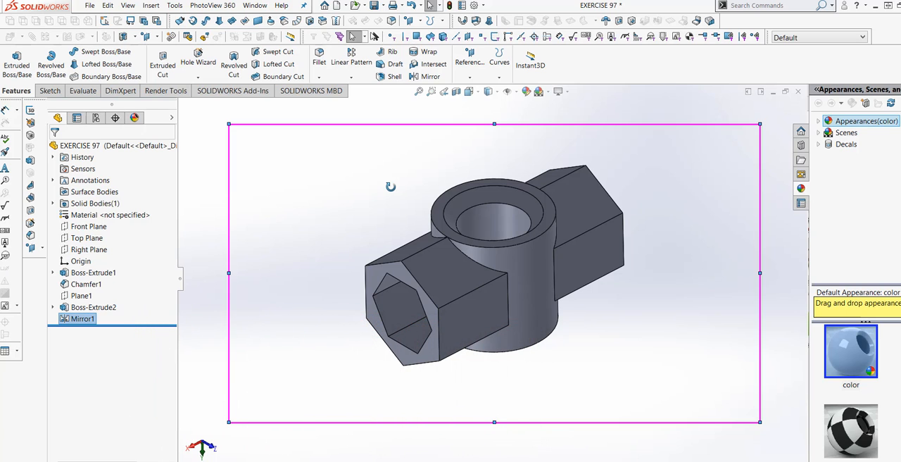
left_click(456, 92)
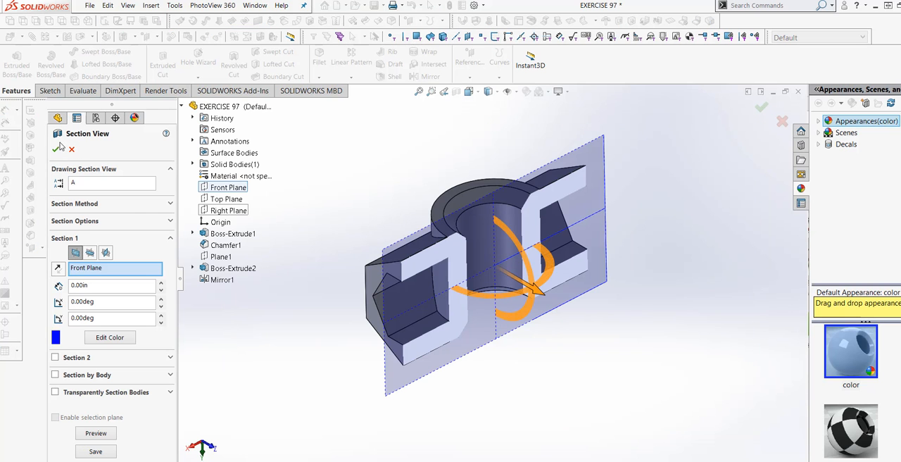
left_click(55, 149)
middle_click_drag(539, 317, 500, 214)
scroll(501, 214, "down", 3)
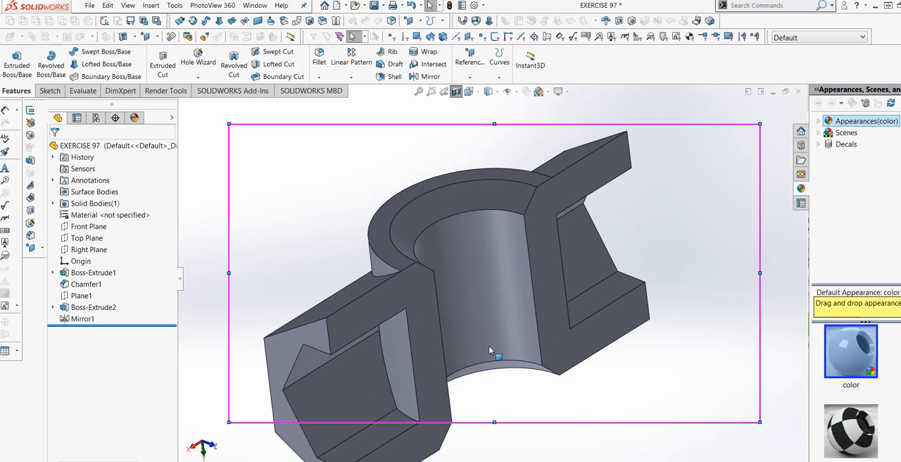
left_click(489, 344)
scroll(535, 324, "up", 3)
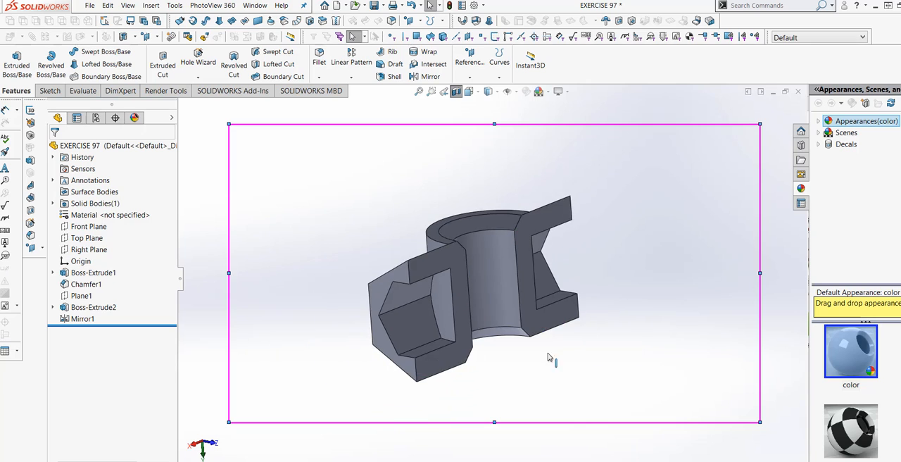
Switch the scene background to Plain White and turn off the section view of the part
middle_click_drag(547, 357, 523, 388)
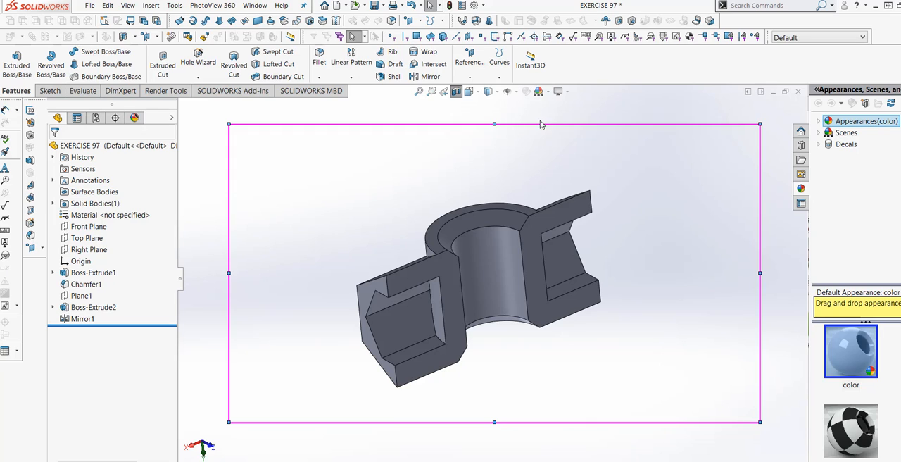
left_click(541, 91)
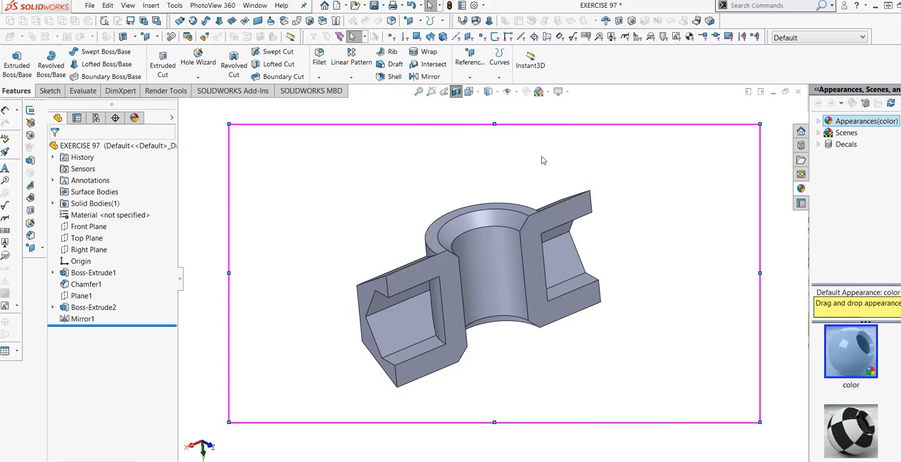
left_click(548, 91)
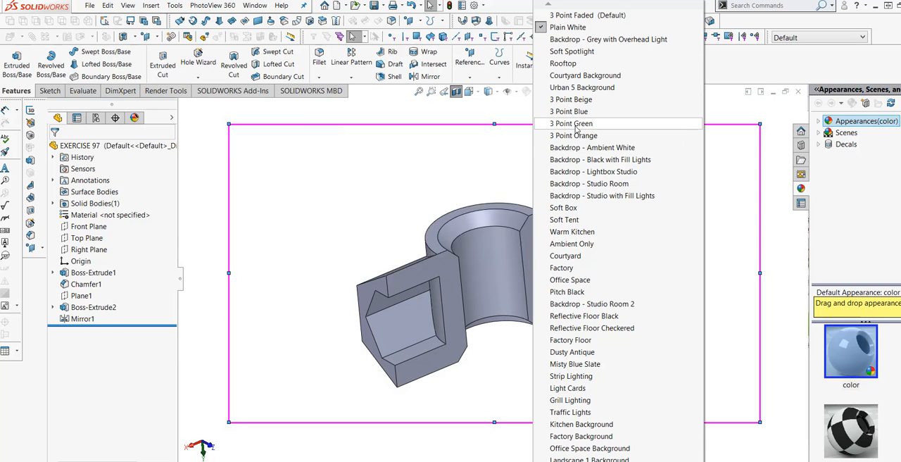
left_click(720, 163)
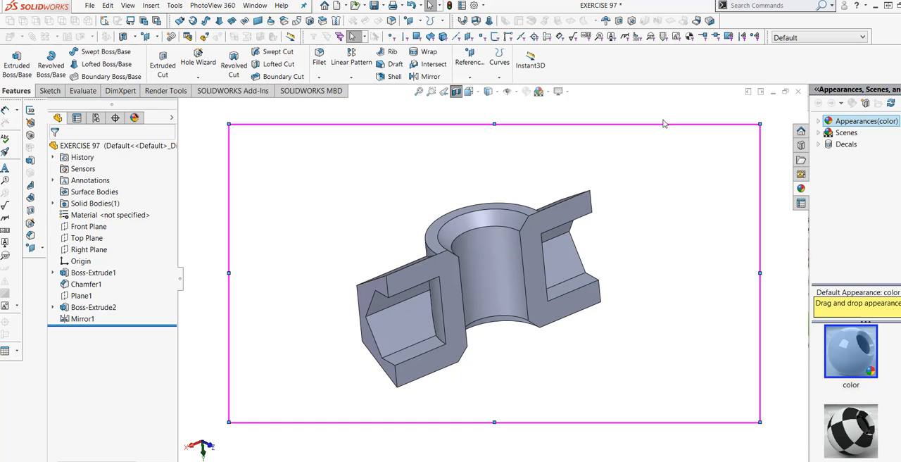
left_click(455, 92)
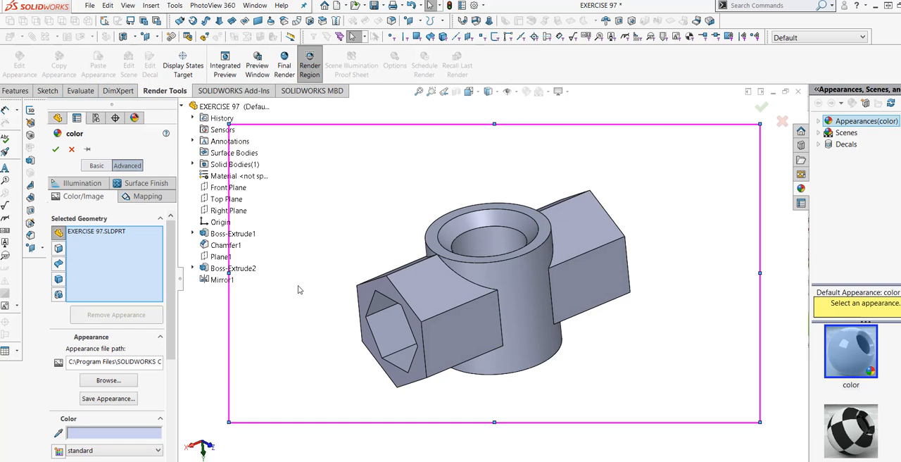
Apply the silver plate appearance (silver plate.p2m) from the legacy metals silver library folder to the whole part
left_click(109, 380)
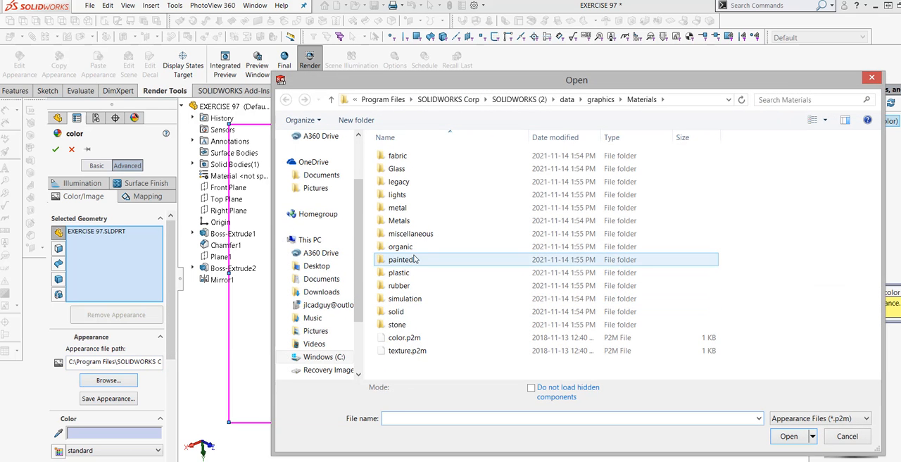
double_click(420, 223)
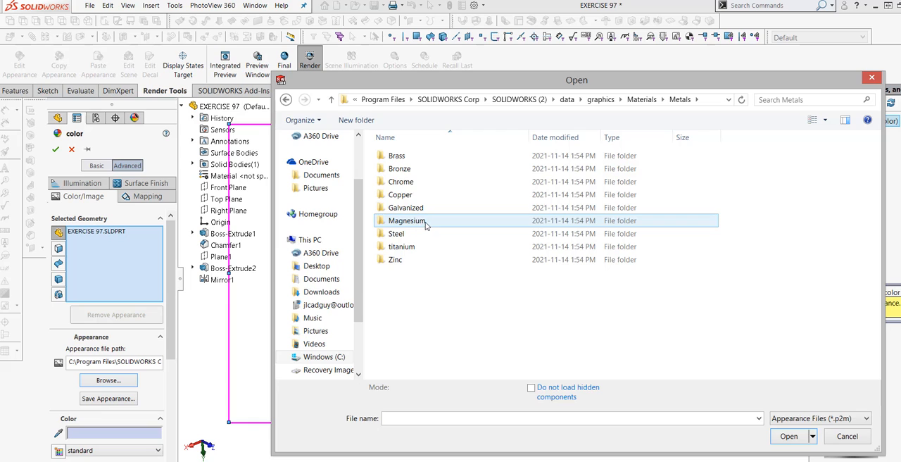
left_click(330, 100)
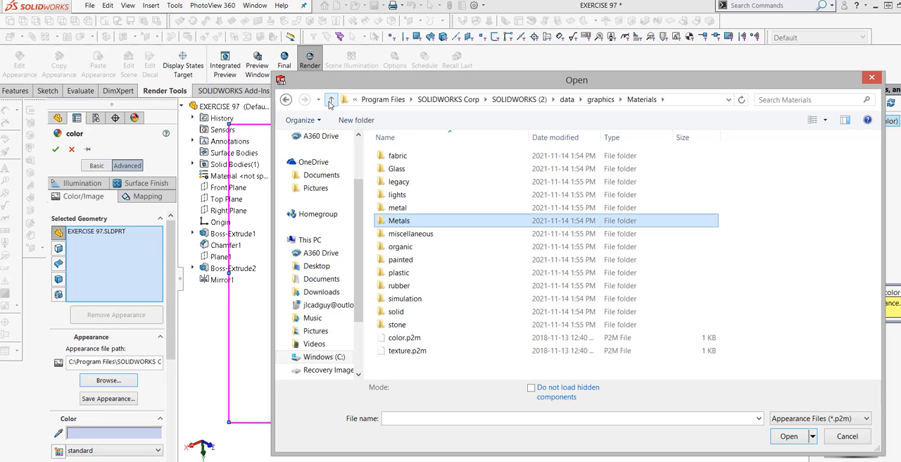
double_click(398, 182)
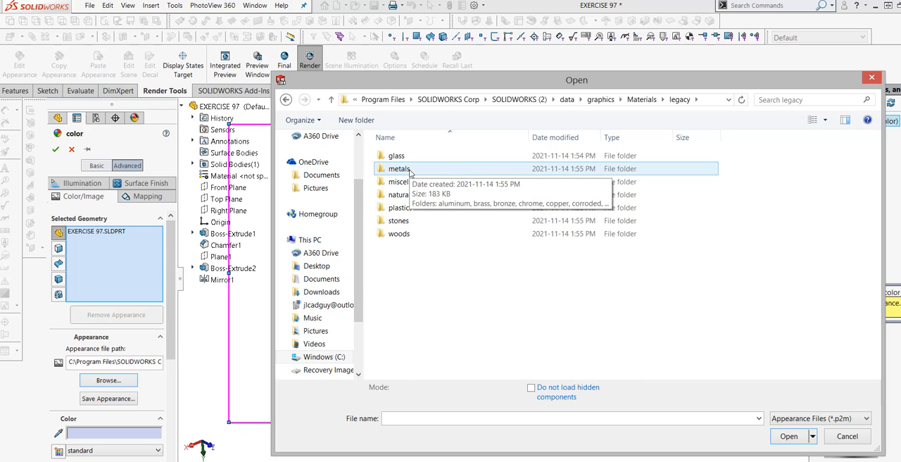
double_click(409, 171)
scroll(436, 296, "down", 2)
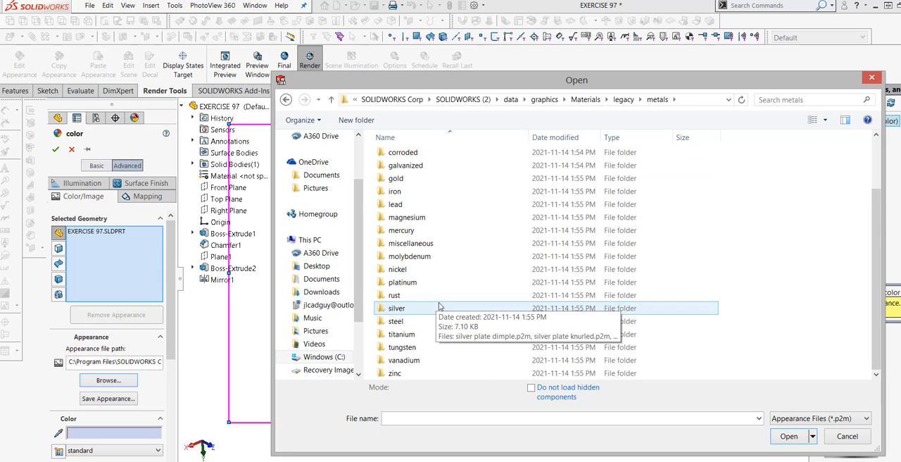
double_click(440, 306)
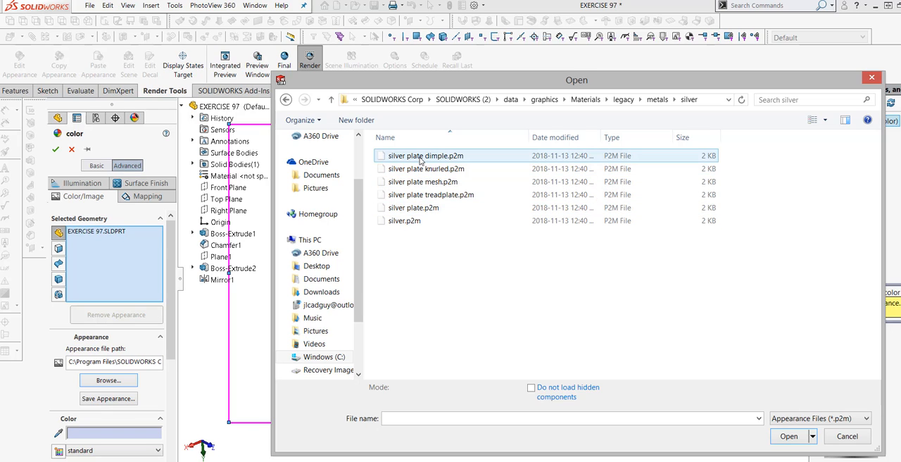
left_click(414, 208)
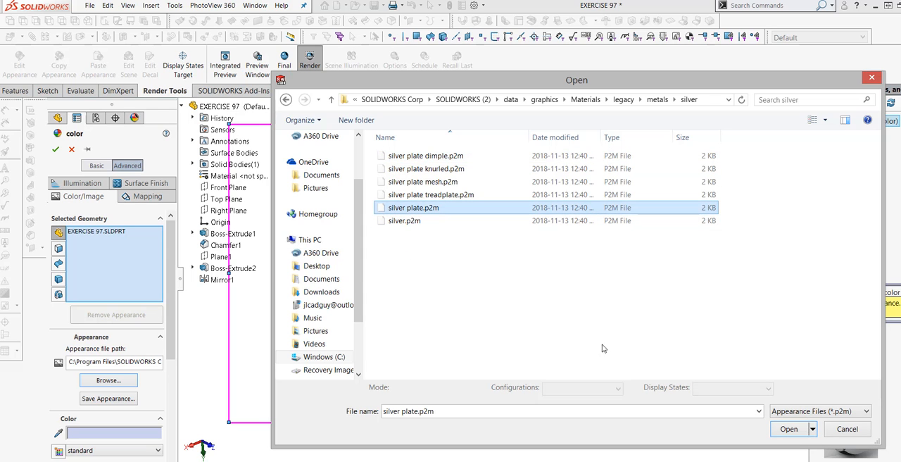
left_click(788, 429)
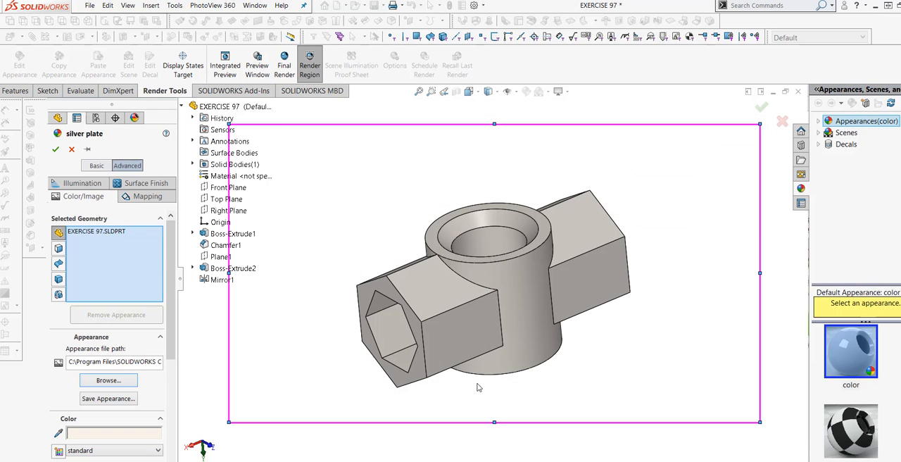
middle_click_drag(537, 389, 561, 388)
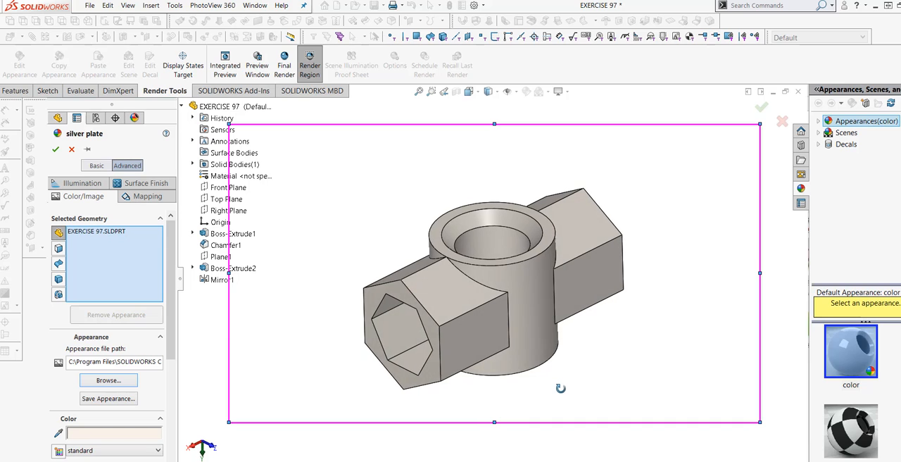
left_click(55, 149)
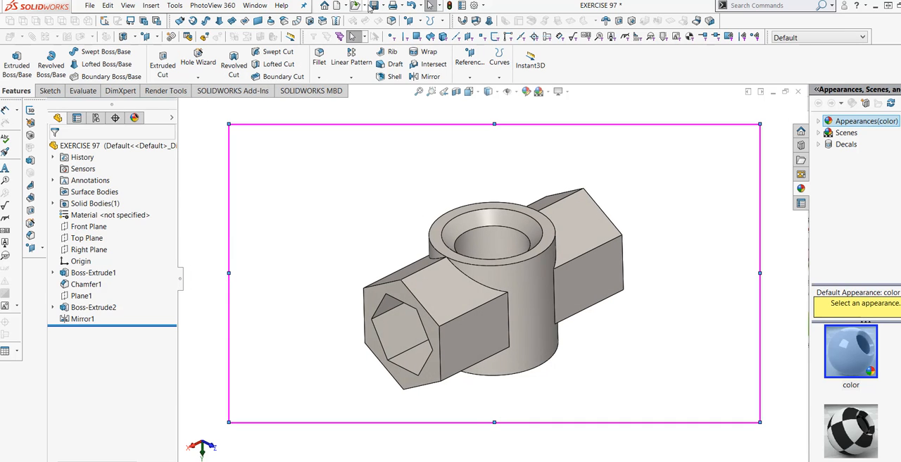
Save the part and bring up the PhotoView 360 rendering commands
left_click(373, 4)
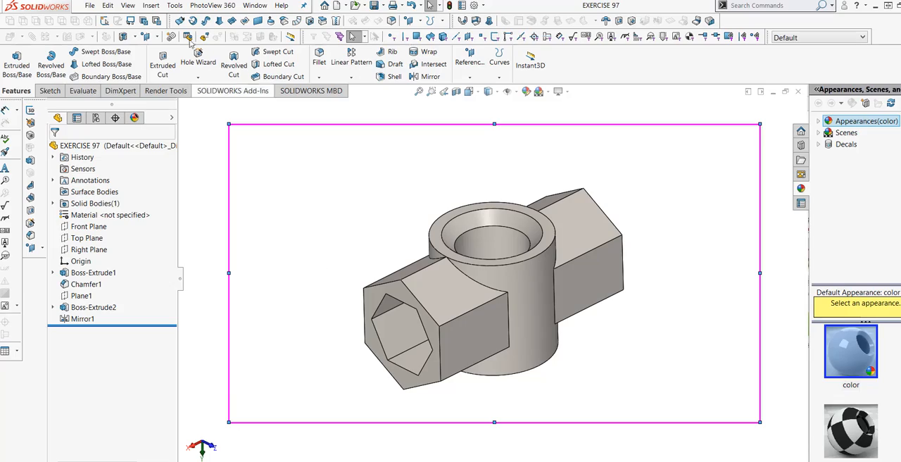
left_click(204, 6)
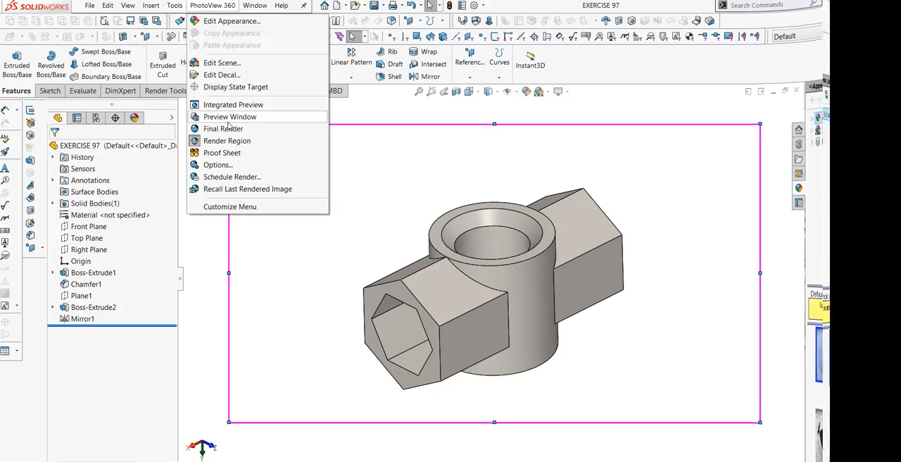